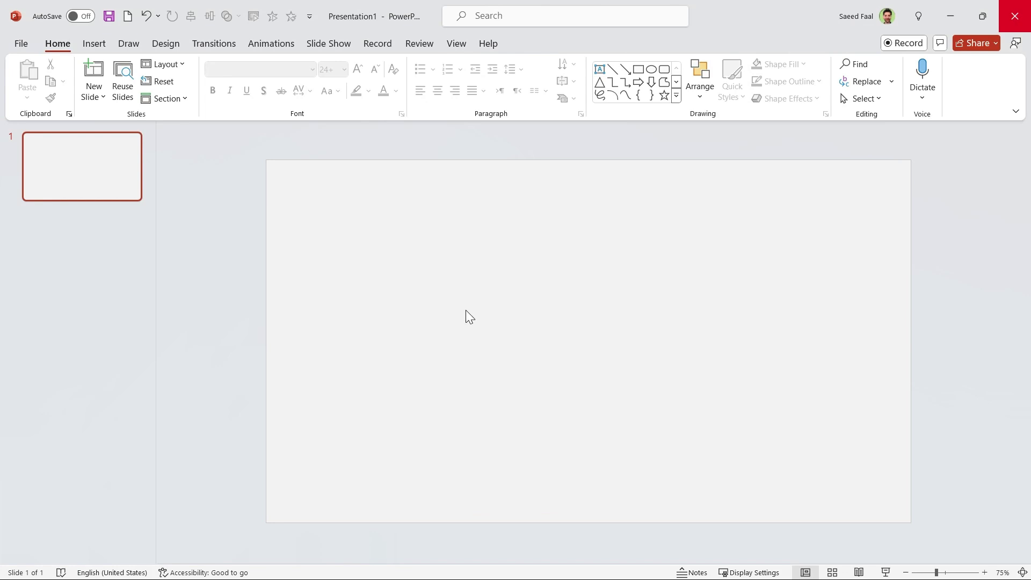
# - Give the slide background a two-stop gradient fill running from light grey to dark grey
pyautogui.rightClick(466, 312)
pyautogui.click(512, 447)
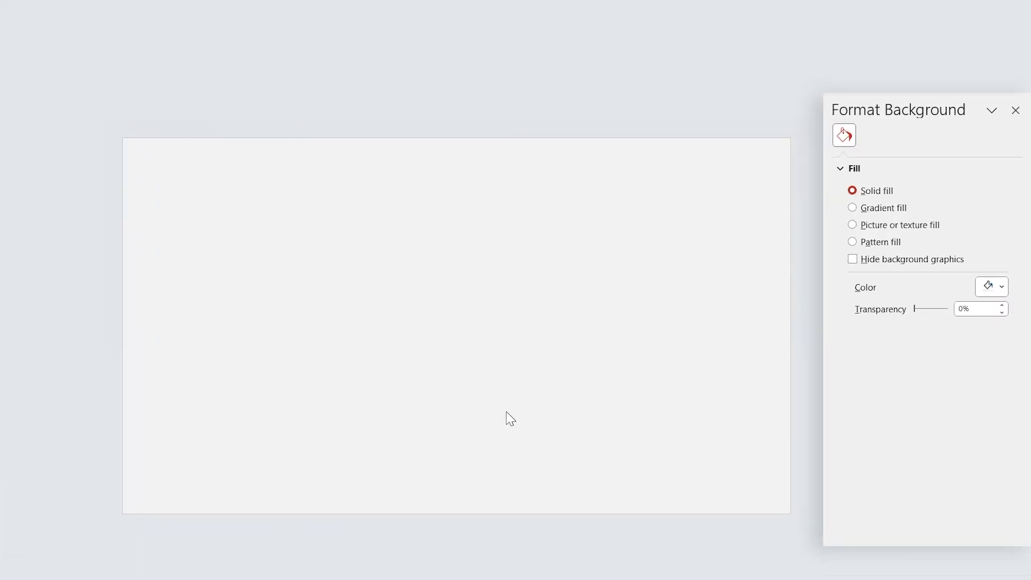
pyautogui.click(853, 208)
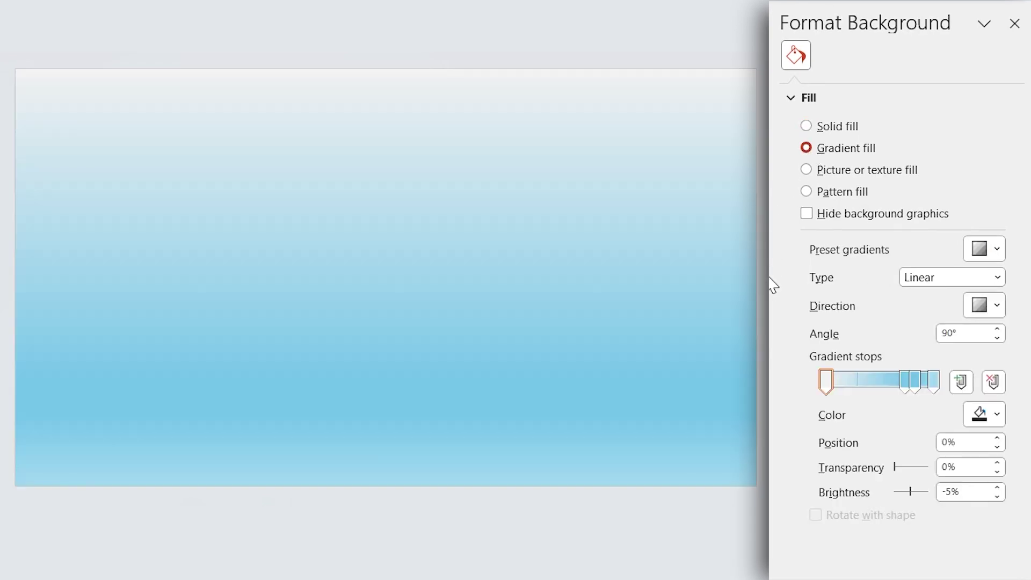
pyautogui.moveTo(904, 389); pyautogui.dragTo(923, 435)
pyautogui.click(997, 417)
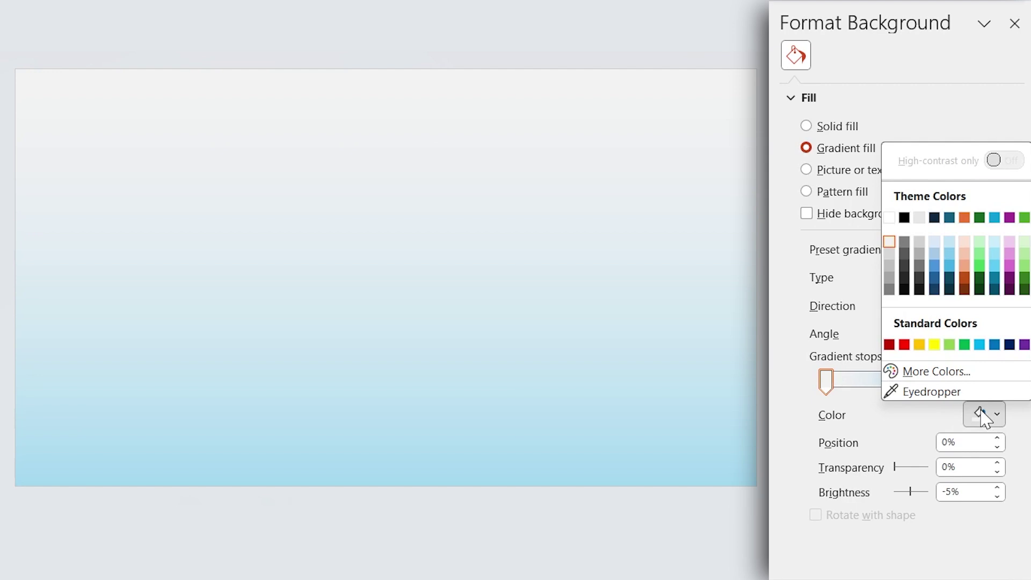
pyautogui.click(889, 244)
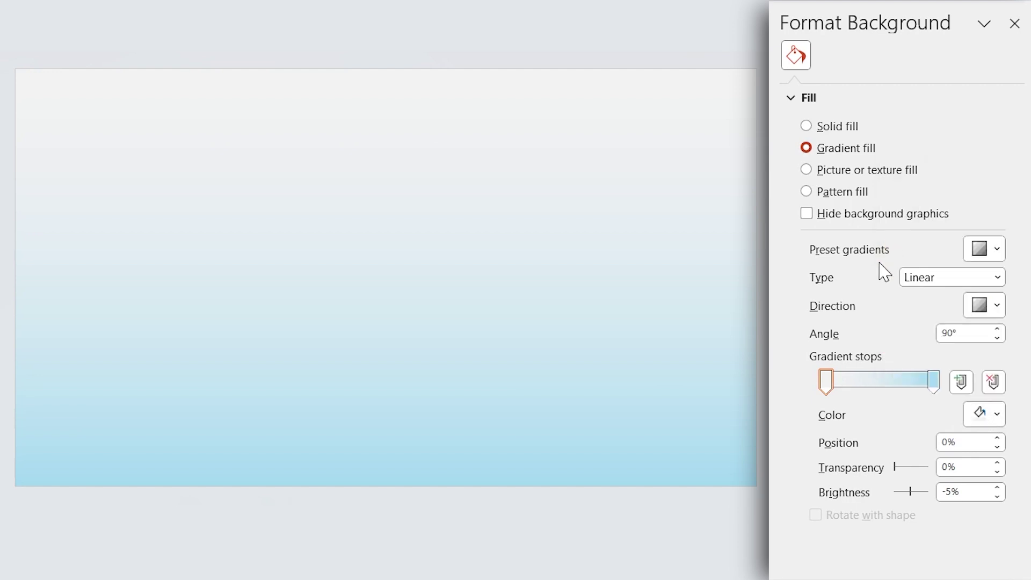
pyautogui.click(934, 381)
pyautogui.click(979, 413)
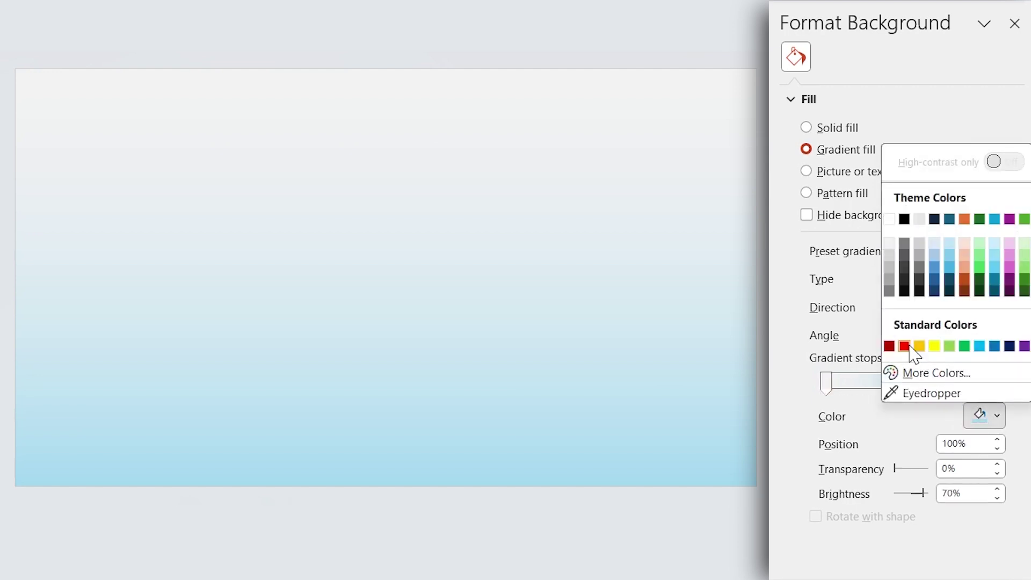
pyautogui.click(888, 292)
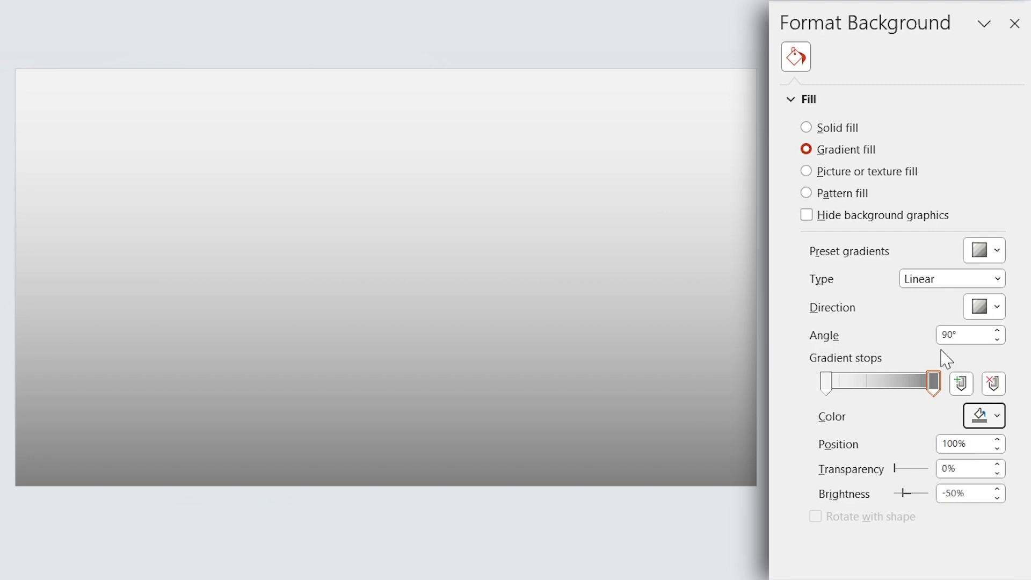
# - Make the grey gradient radial, radiating from the centre
pyautogui.click(997, 279)
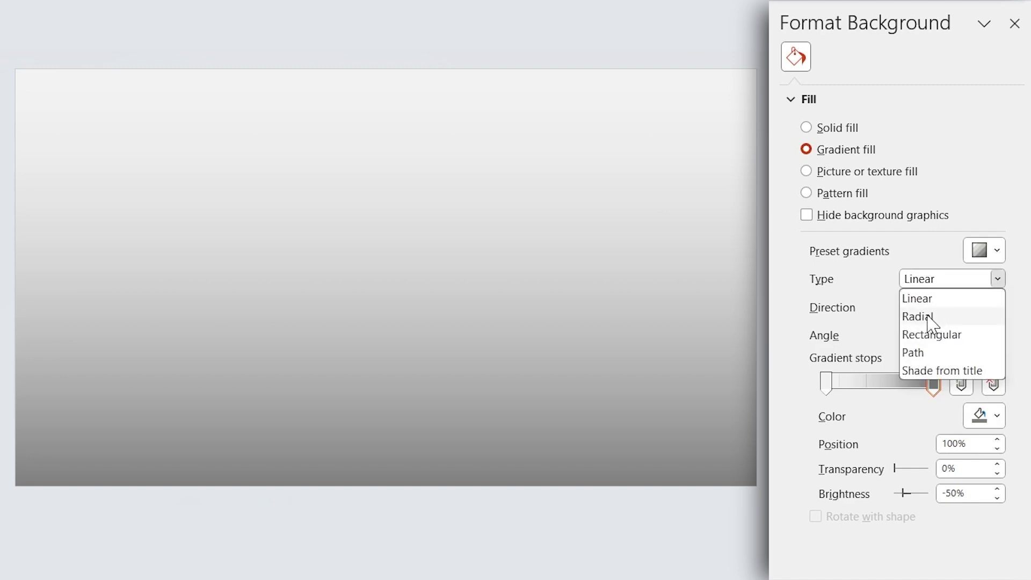
pyautogui.click(931, 318)
pyautogui.click(992, 305)
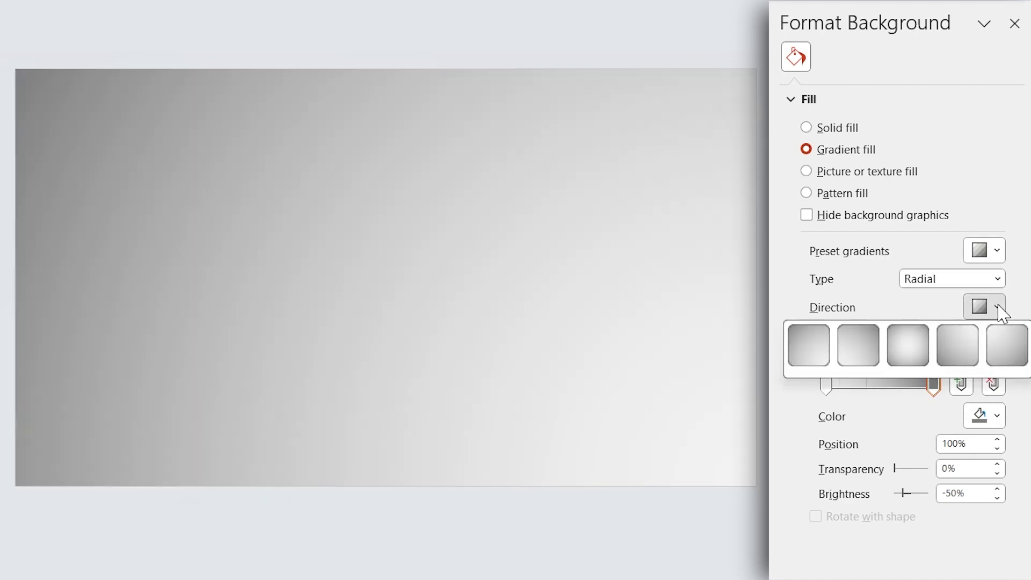
pyautogui.click(909, 347)
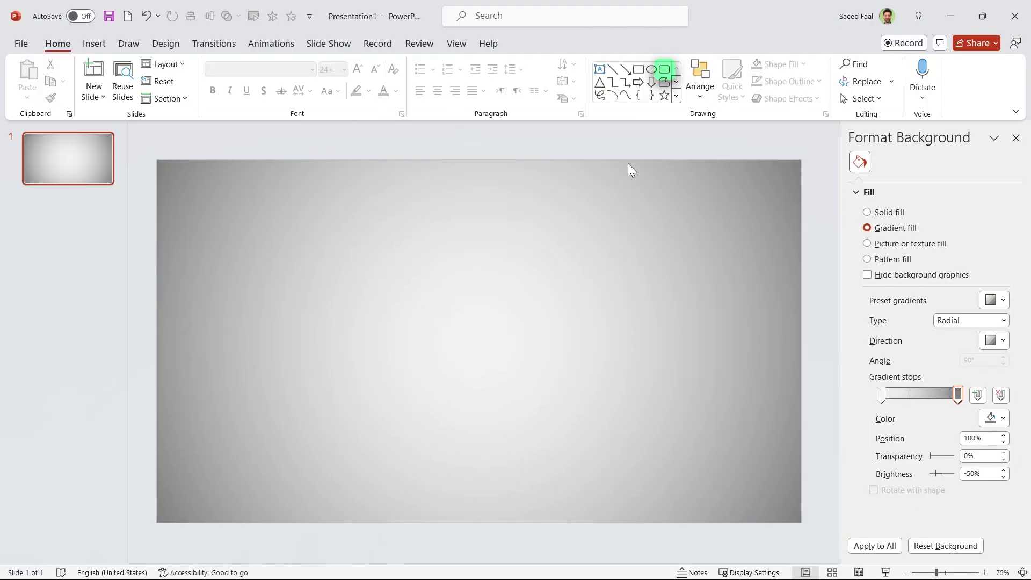
# - Draw a rounded rectangle and size it 3.5" high by 5.28" wide
pyautogui.click(661, 75)
pyautogui.moveTo(352, 260)
pyautogui.mouseDown()
pyautogui.moveTo(490, 362)
pyautogui.moveTo(638, 427)
pyautogui.moveTo(620, 431)
pyautogui.mouseUp()
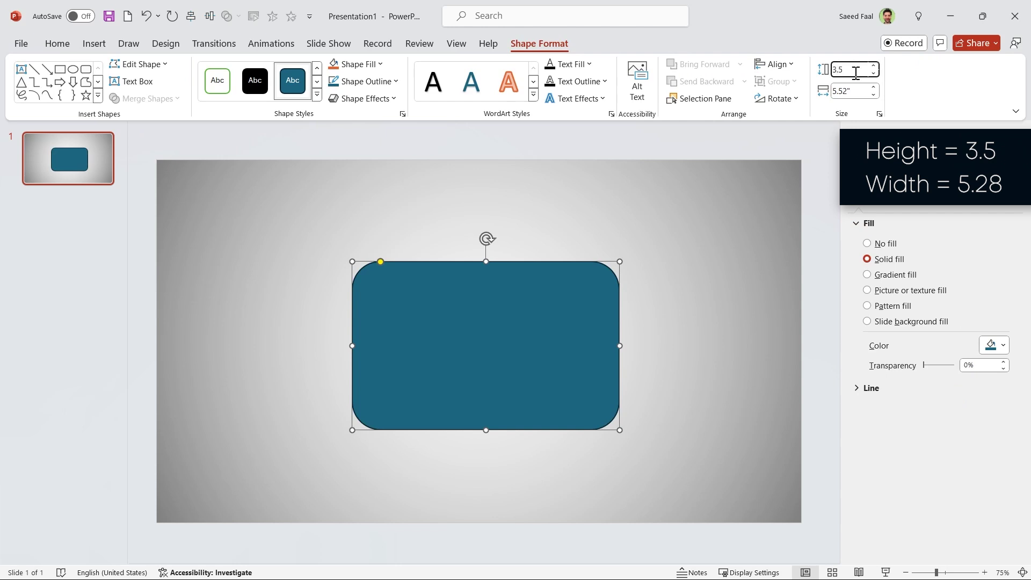
pyautogui.click(857, 94)
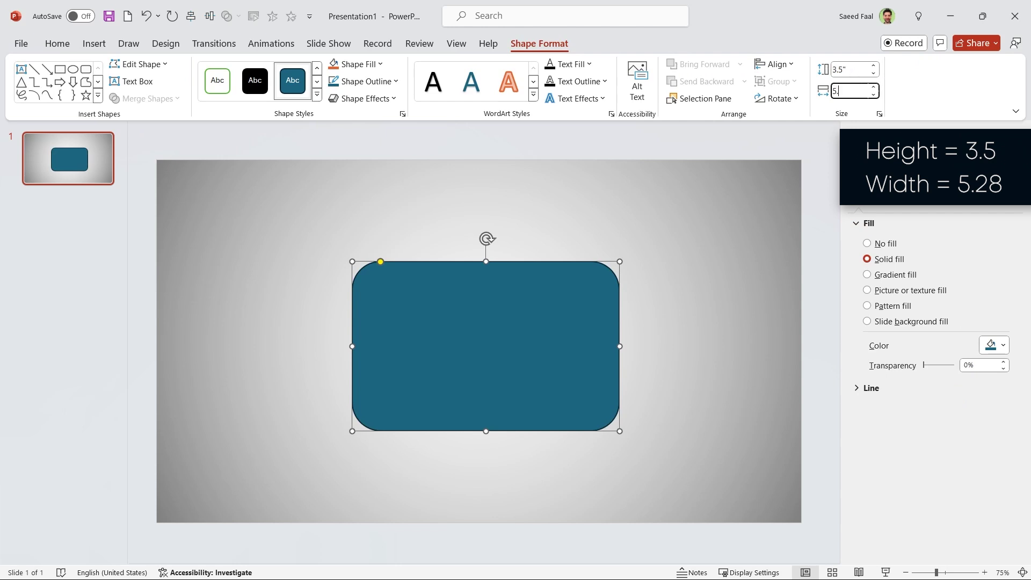
pyautogui.press('Return')
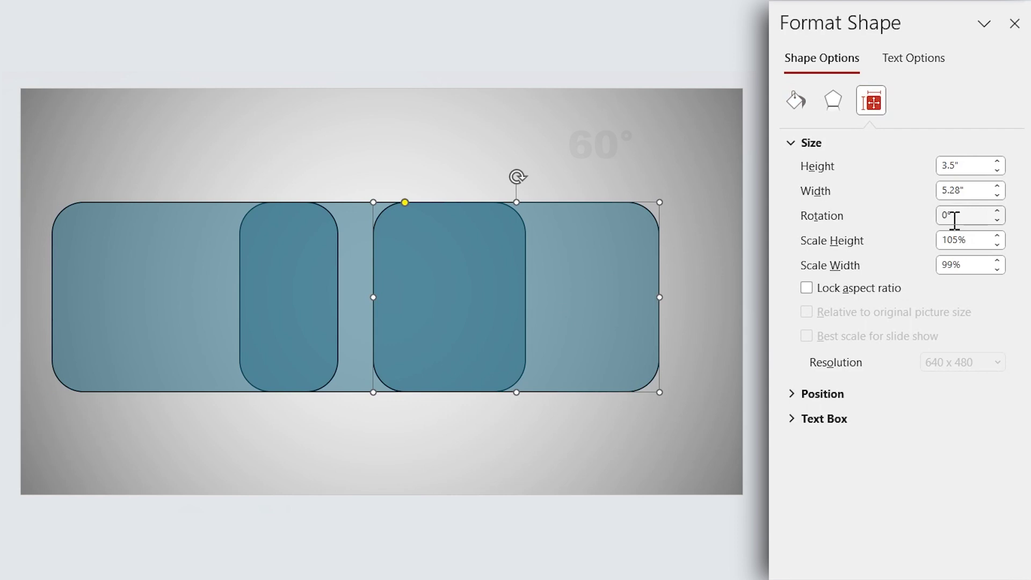
# - Rotate the right rectangle 60° and the left rectangle -60°
pyautogui.doubleClick(960, 215)
pyautogui.write('60')
pyautogui.press('Return')
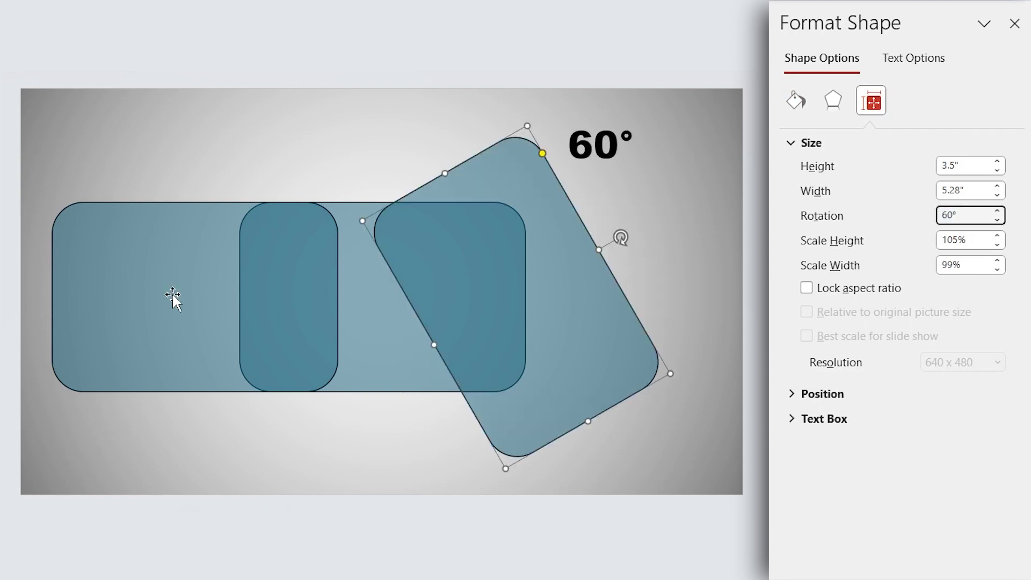
pyautogui.click(172, 292)
pyautogui.doubleClick(971, 215)
pyautogui.write('-')
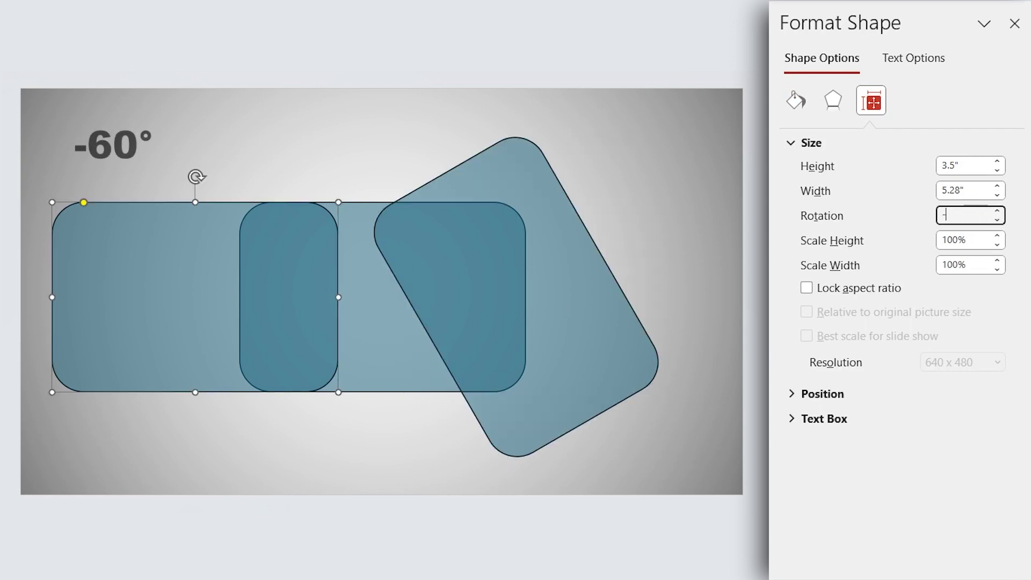
pyautogui.write('60')
pyautogui.press('Return')
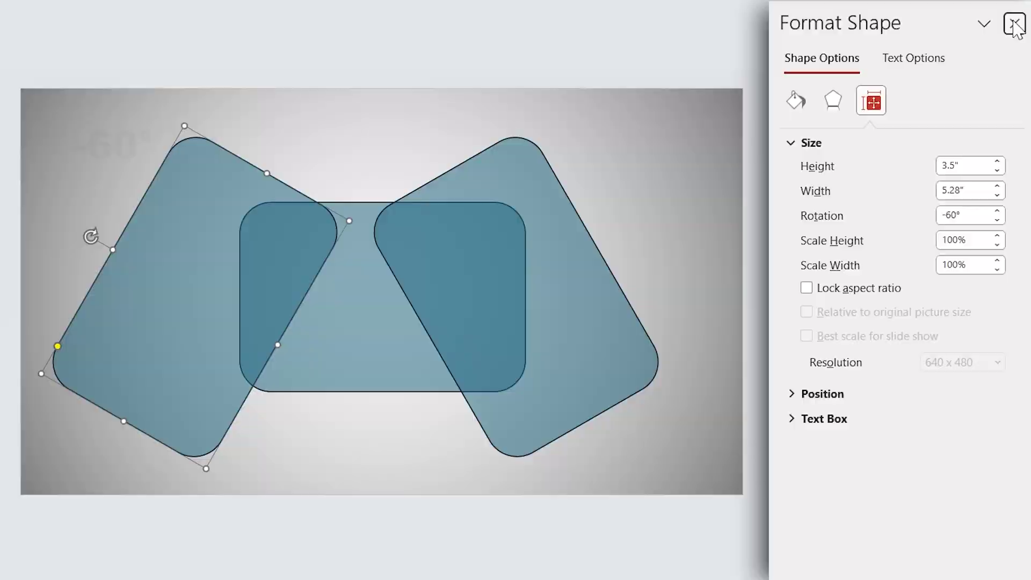
pyautogui.click(1015, 24)
pyautogui.click(589, 475)
# - Align all three rectangles by their middles and centres to form a six-pointed star
pyautogui.hotkey('ctrl', 'a')
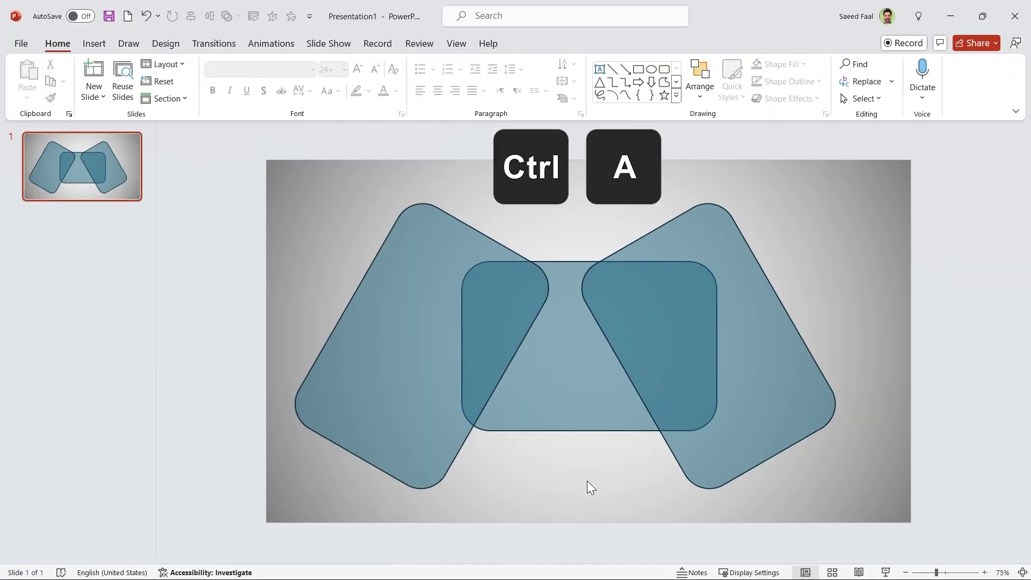
pyautogui.click(538, 43)
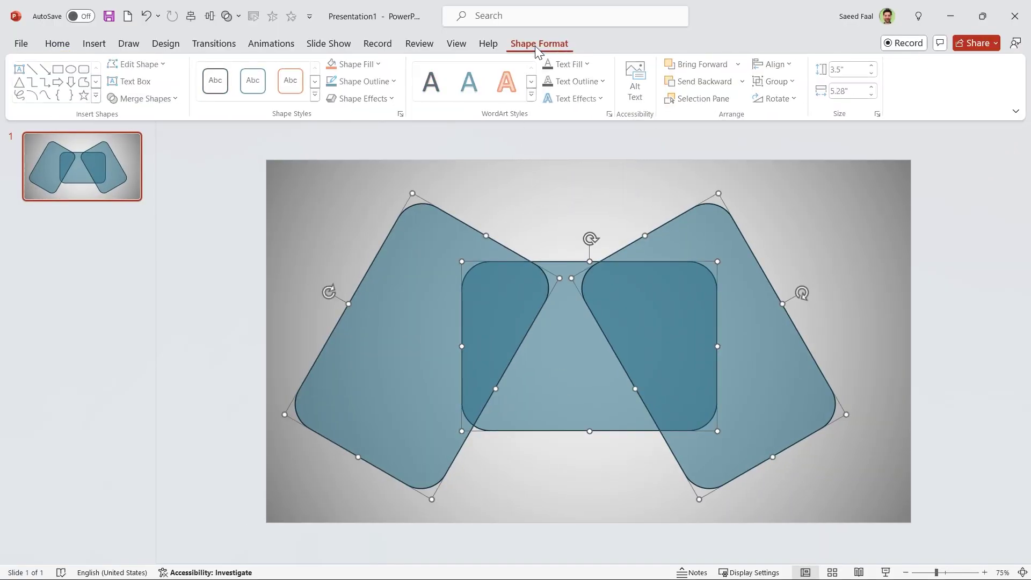
pyautogui.click(776, 64)
pyautogui.click(806, 161)
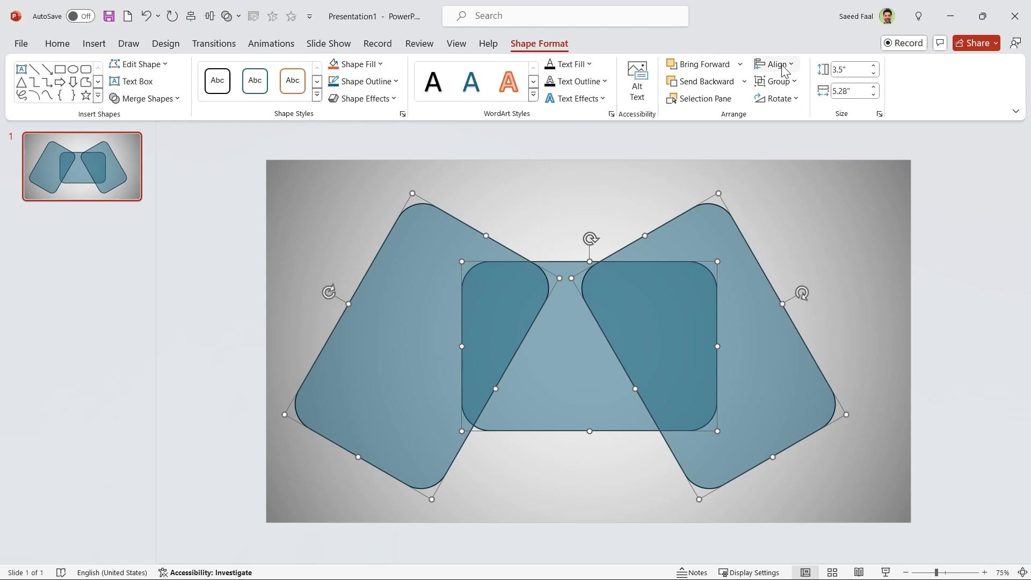
pyautogui.click(776, 64)
pyautogui.click(799, 101)
pyautogui.click(831, 335)
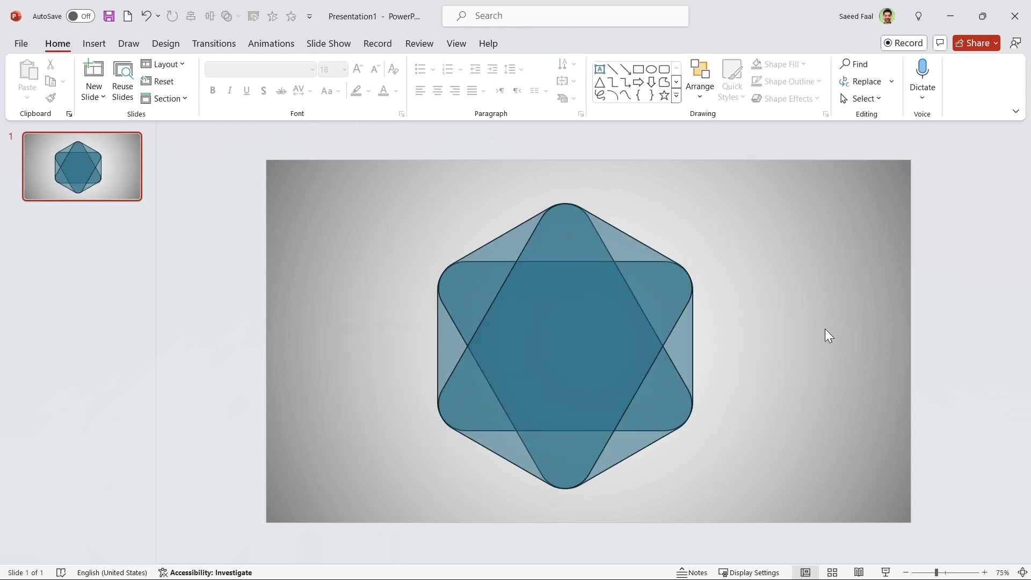
# - Fragment the overlapping rectangles and delete the central hexagon piece
pyautogui.moveTo(782, 176); pyautogui.dragTo(322, 553)
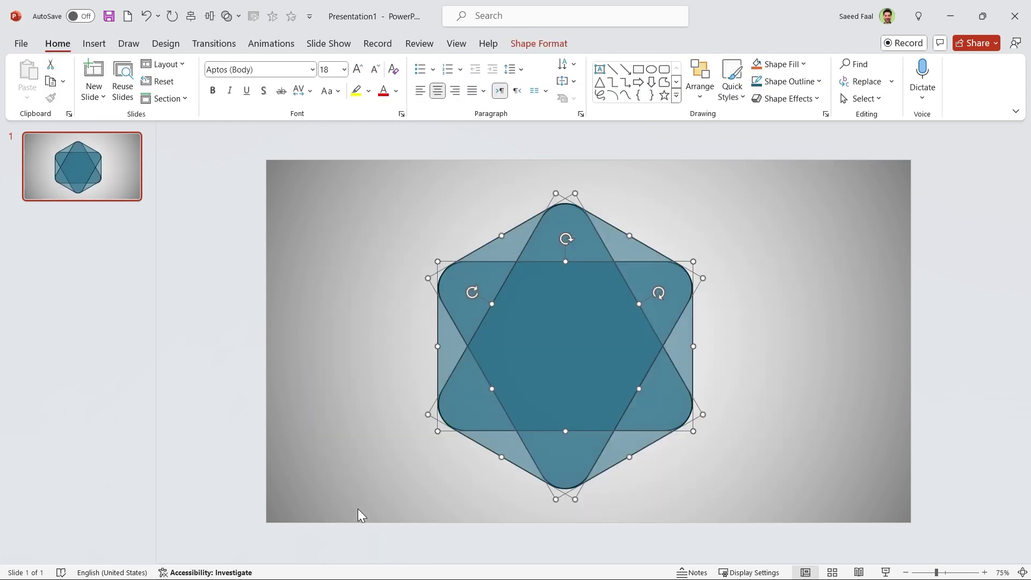
pyautogui.click(544, 42)
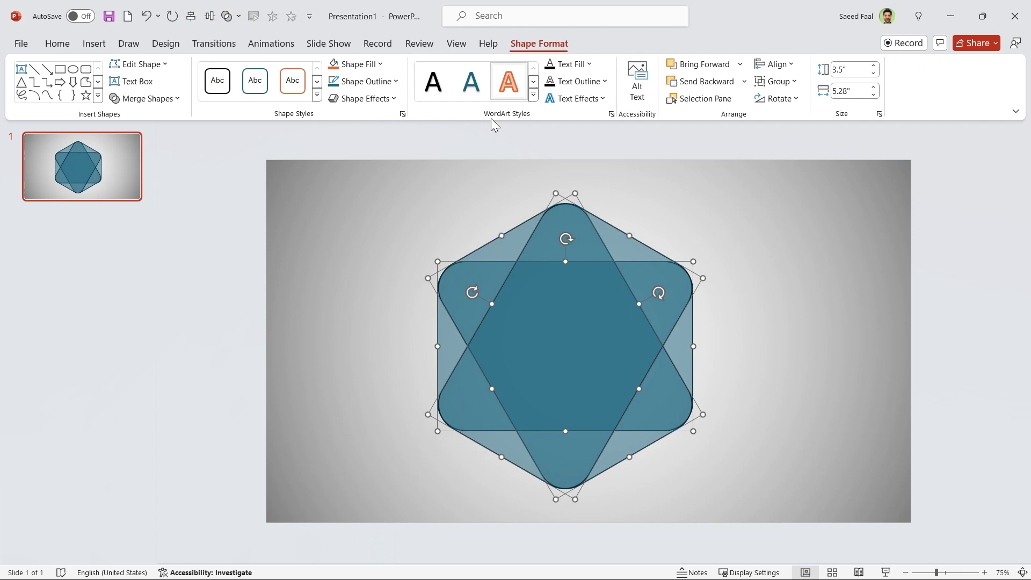
pyautogui.click(179, 99)
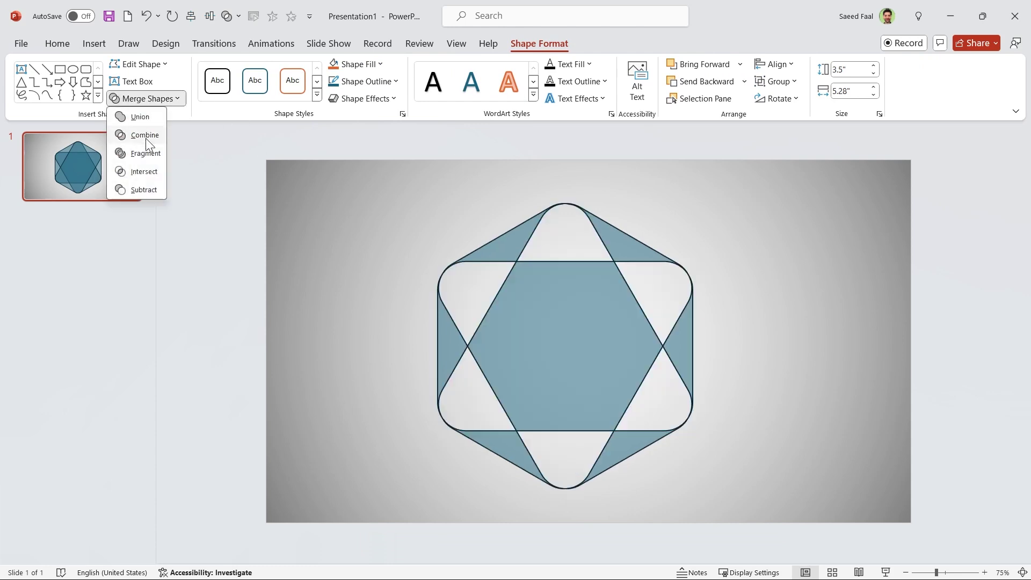
pyautogui.click(141, 154)
pyautogui.click(291, 274)
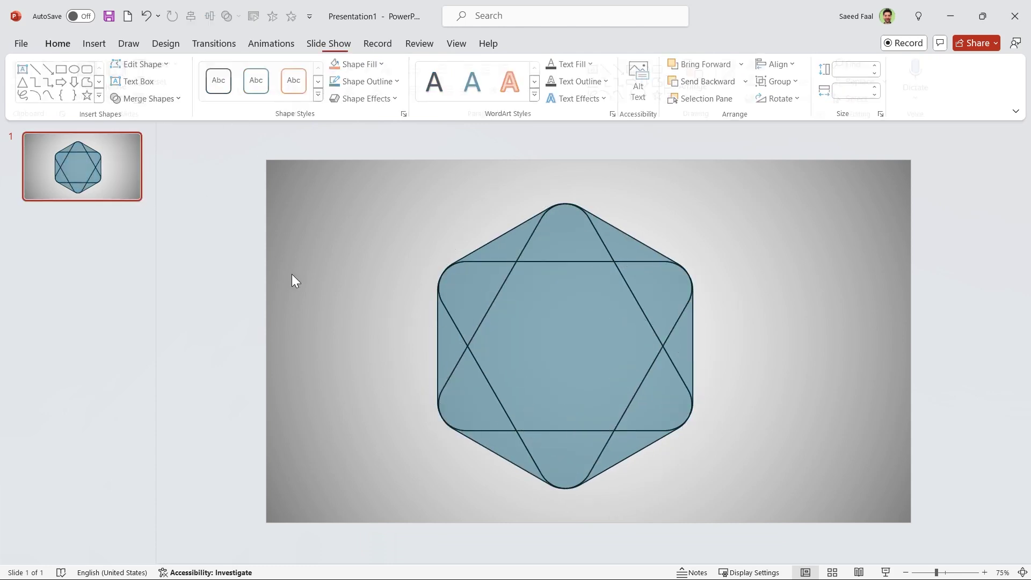
pyautogui.click(574, 349)
pyautogui.press('Delete')
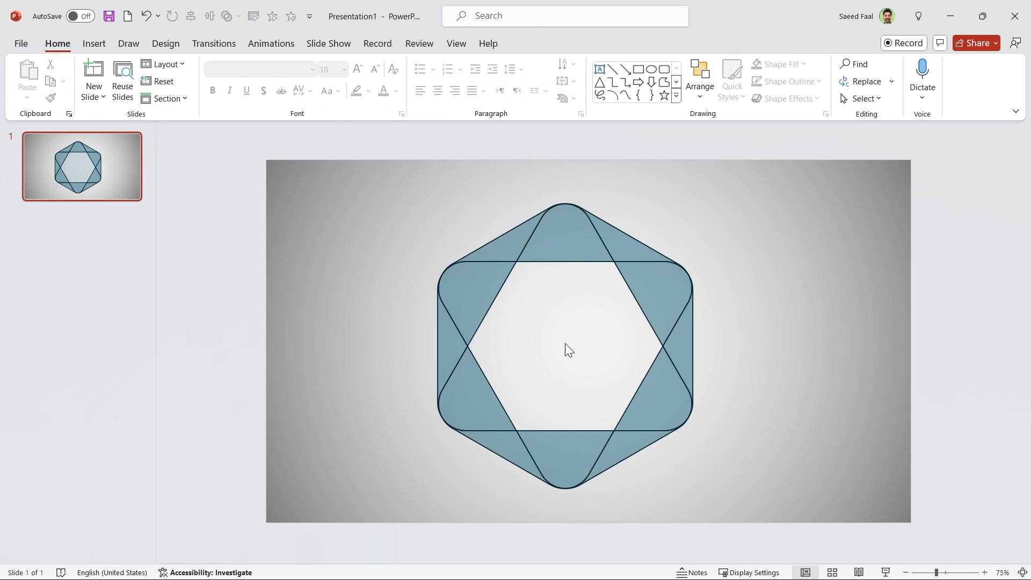
# - Union the top triangular piece with the adjoining upper-right piece
pyautogui.click(560, 245)
pyautogui.keyDown('shift'); pyautogui.click(632, 253); pyautogui.keyUp('shift')
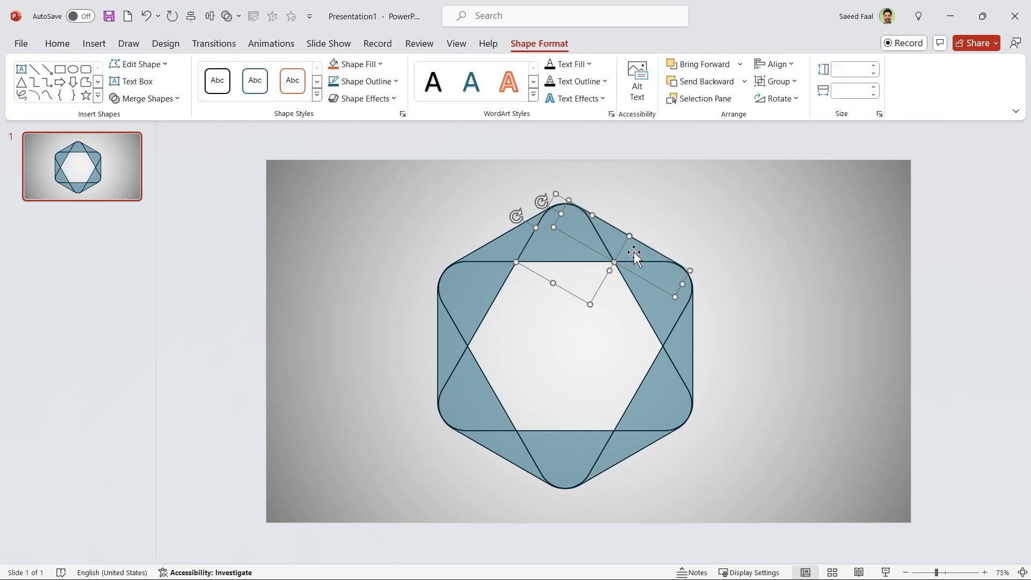
pyautogui.click(148, 98)
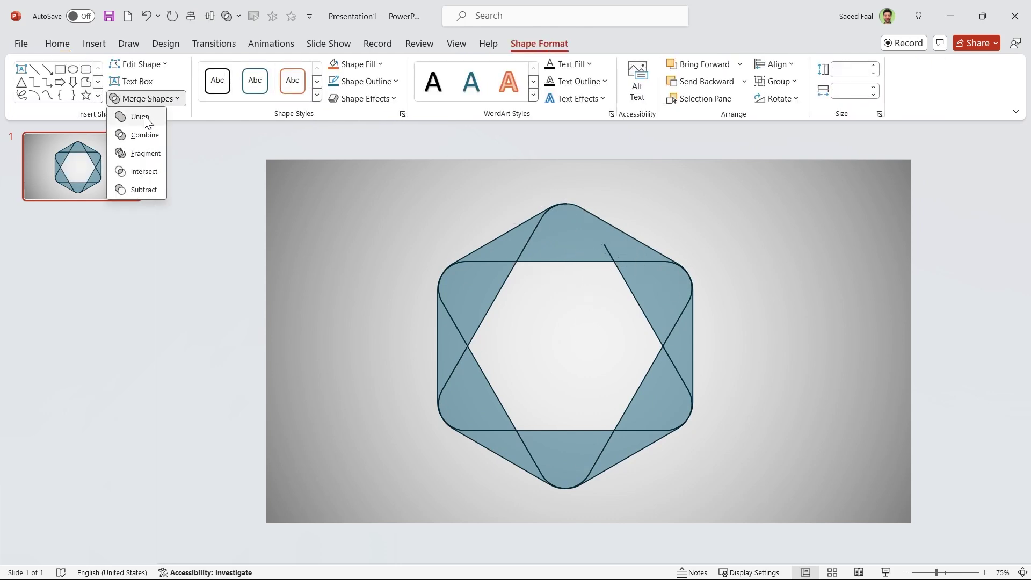
pyautogui.click(138, 115)
pyautogui.moveTo(553, 253); pyautogui.dragTo(617, 224)
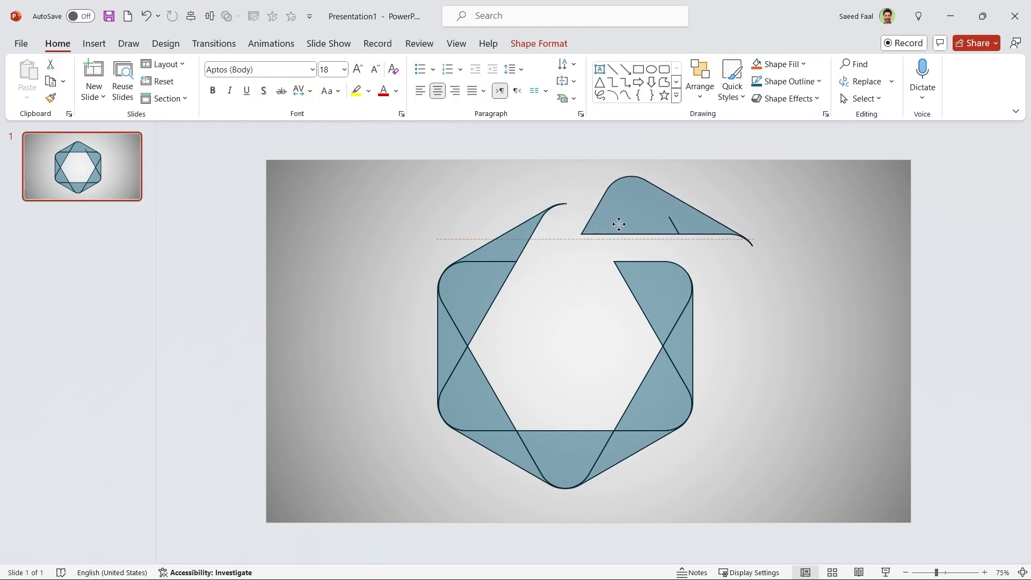
pyautogui.click(793, 336)
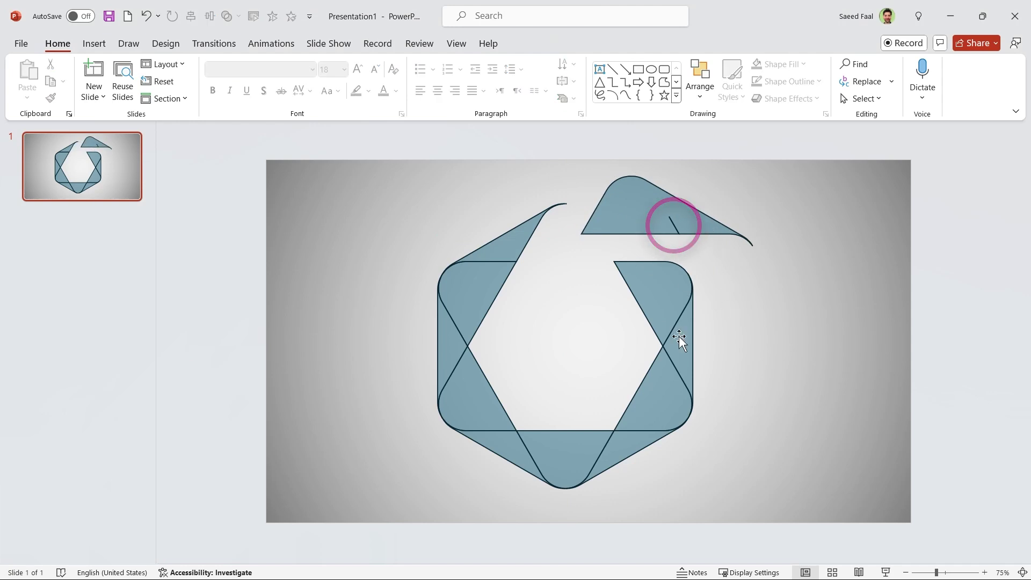
pyautogui.hotkey('ctrl', 'z')
# - Remove the outline from the ring
pyautogui.click(539, 43)
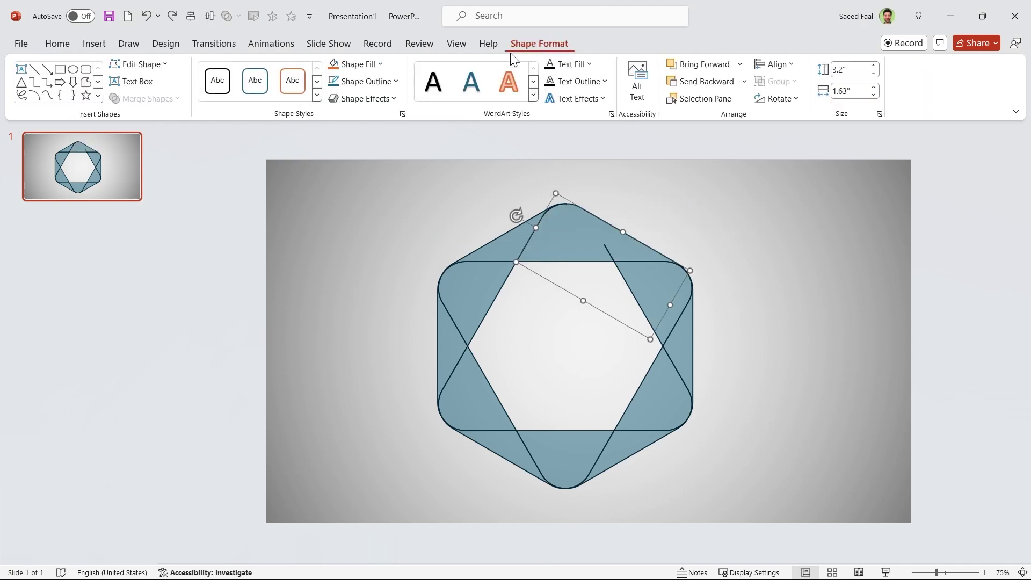
pyautogui.click(365, 81)
pyautogui.click(362, 256)
pyautogui.click(264, 299)
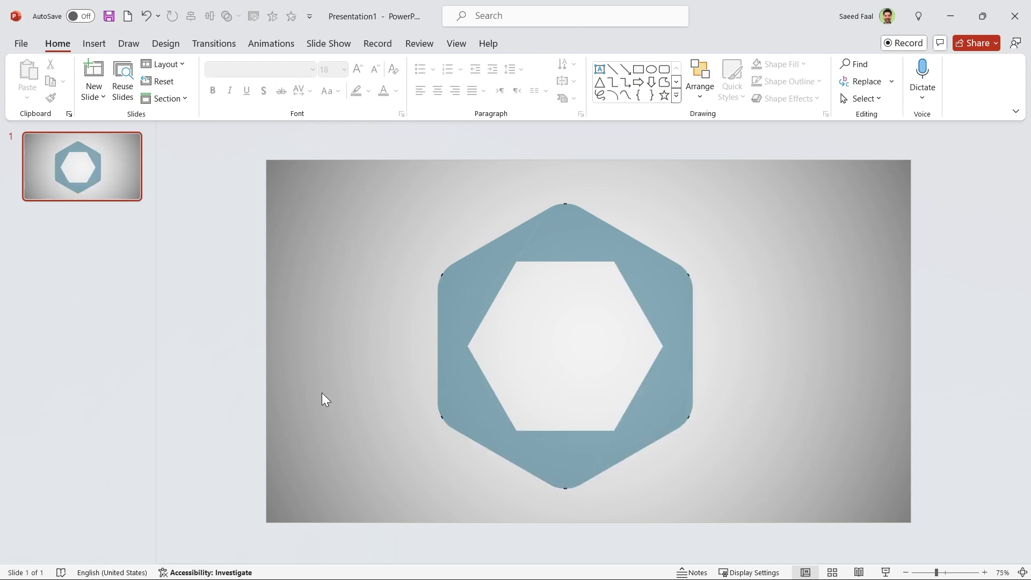
# - Select everything except the six hexagon pieces and delete the leftover helper rectangles
pyautogui.click(272, 16)
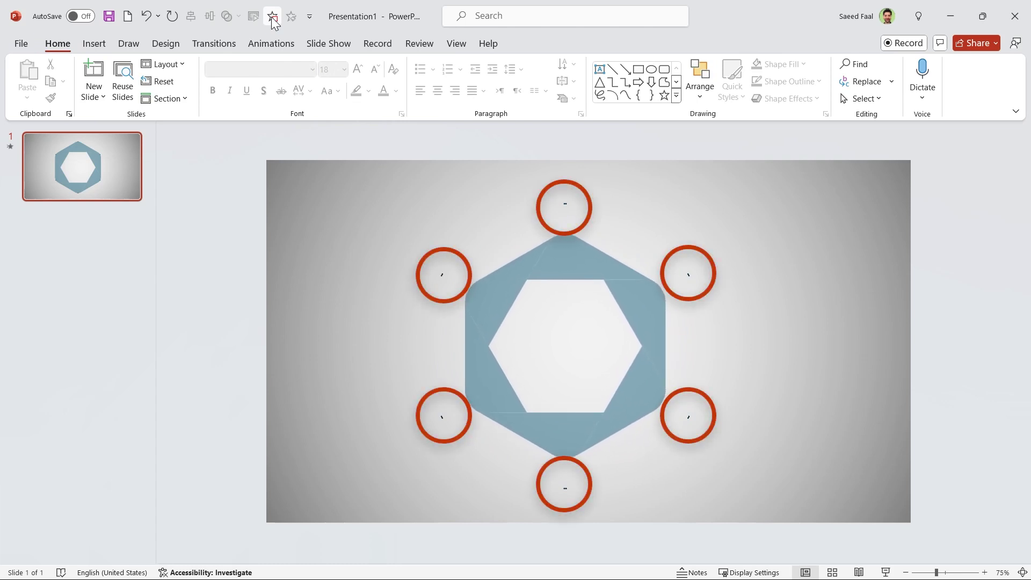
pyautogui.hotkey('ctrl', 'z')
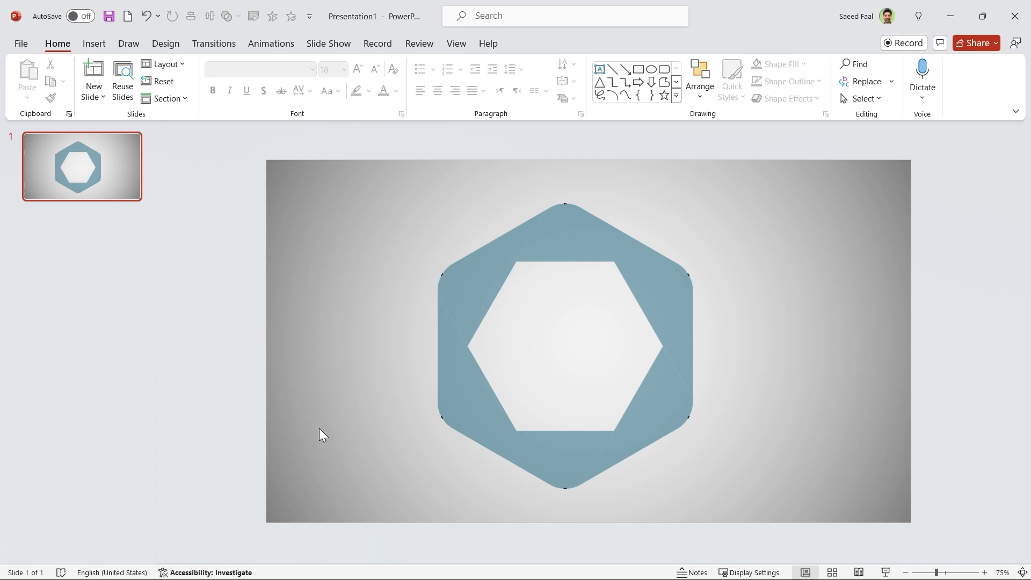
pyautogui.hotkey('ctrl', 'a')
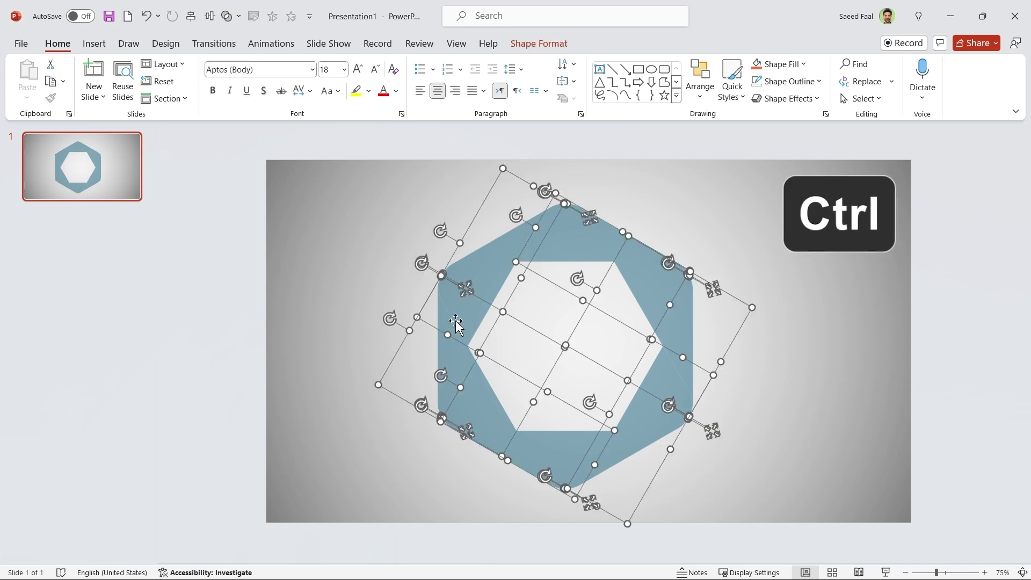
pyautogui.keyDown('ctrl'); pyautogui.click(492, 265); pyautogui.keyUp('ctrl')
pyautogui.keyDown('ctrl'); pyautogui.click(662, 274); pyautogui.keyUp('ctrl')
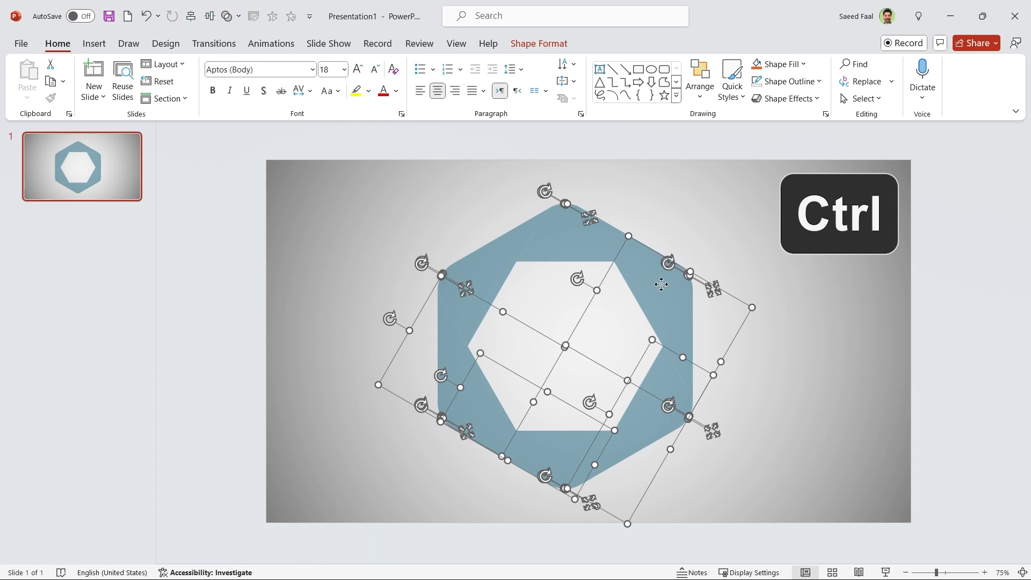
pyautogui.keyDown('ctrl'); pyautogui.click(661, 285); pyautogui.keyUp('ctrl')
pyautogui.keyDown('ctrl'); pyautogui.click(601, 454); pyautogui.keyUp('ctrl')
pyautogui.keyDown('ctrl'); pyautogui.click(562, 446); pyautogui.keyUp('ctrl')
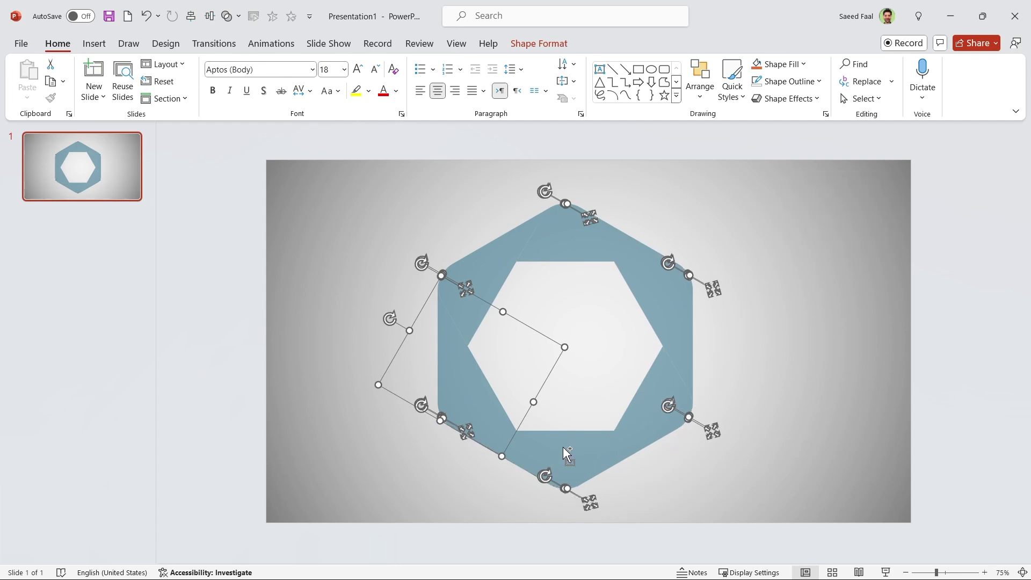
pyautogui.keyDown('ctrl'); pyautogui.click(482, 408); pyautogui.keyUp('ctrl')
pyautogui.press('Delete')
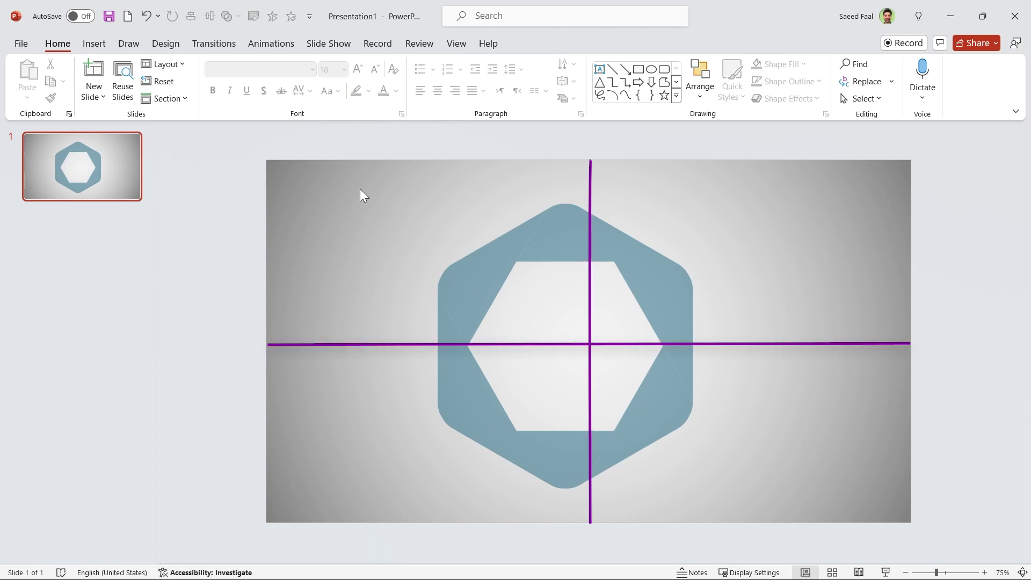
# - Group the frame pieces, centre the group vertically and horizontally on the slide, then ungroup
pyautogui.moveTo(360, 142); pyautogui.dragTo(806, 552)
pyautogui.hotkey('ctrl', 'g')
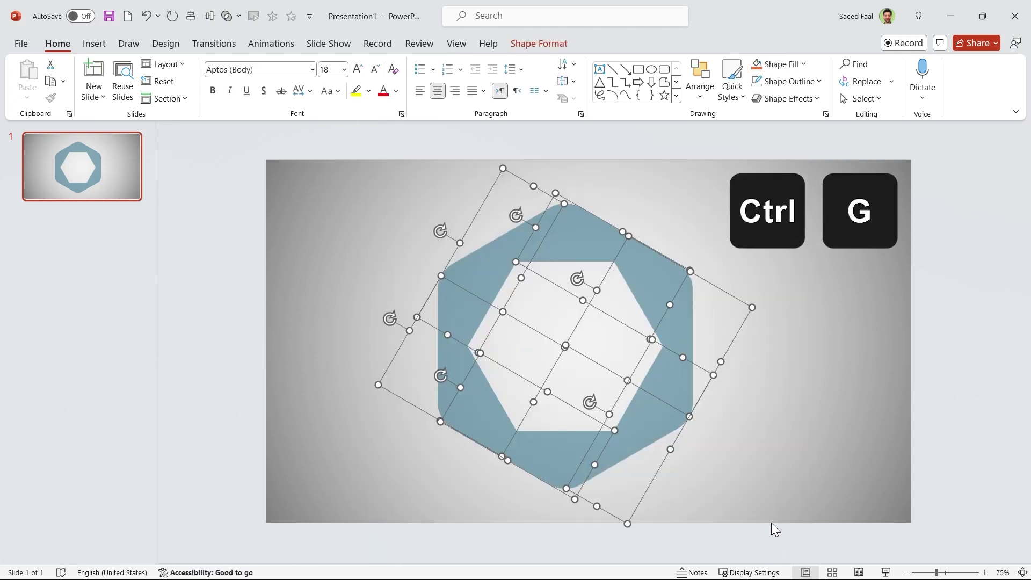
pyautogui.click(550, 43)
pyautogui.click(775, 64)
pyautogui.click(805, 160)
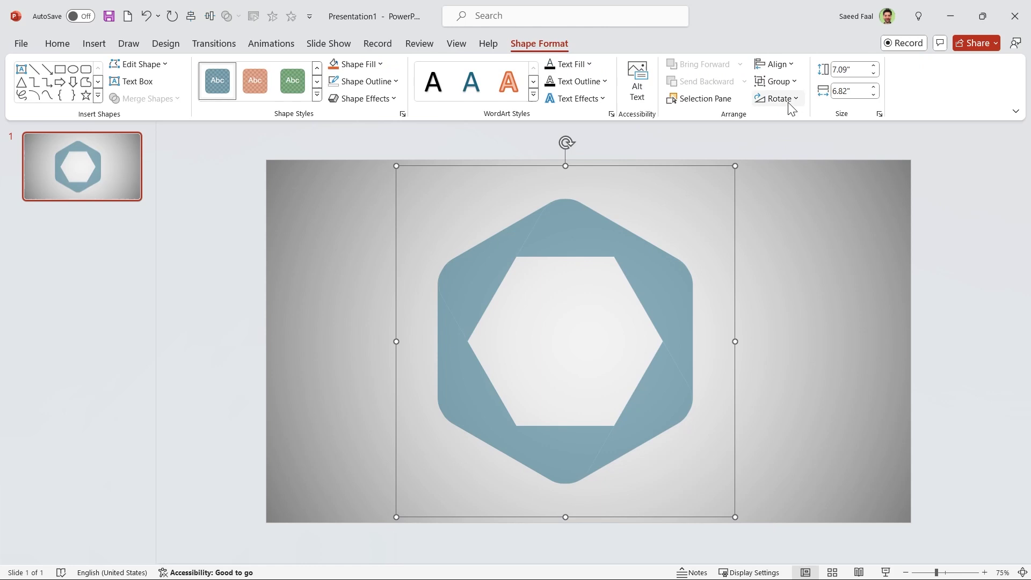
pyautogui.click(774, 64)
pyautogui.click(797, 102)
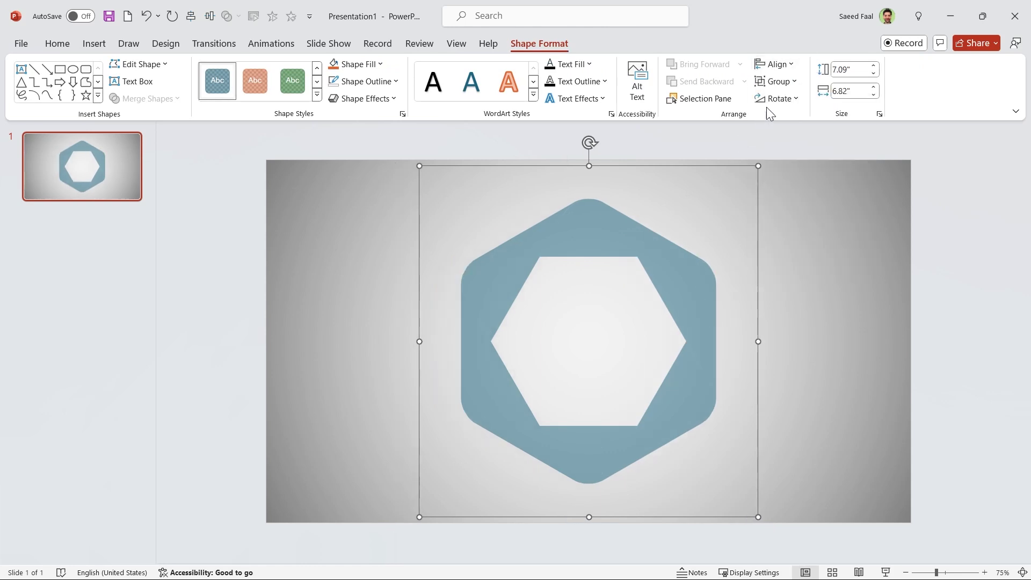
pyautogui.click(777, 81)
pyautogui.click(785, 141)
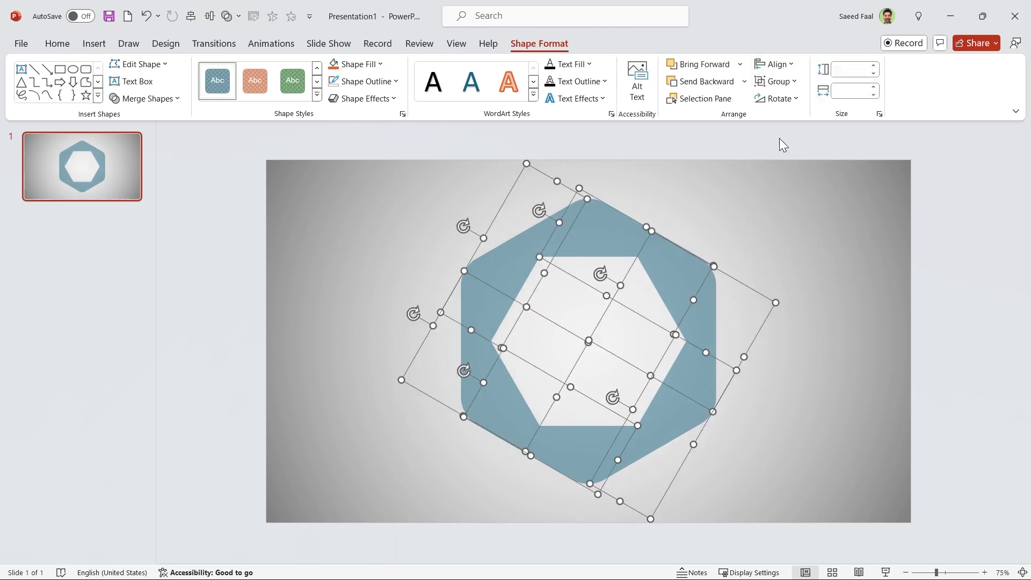
pyautogui.click(807, 291)
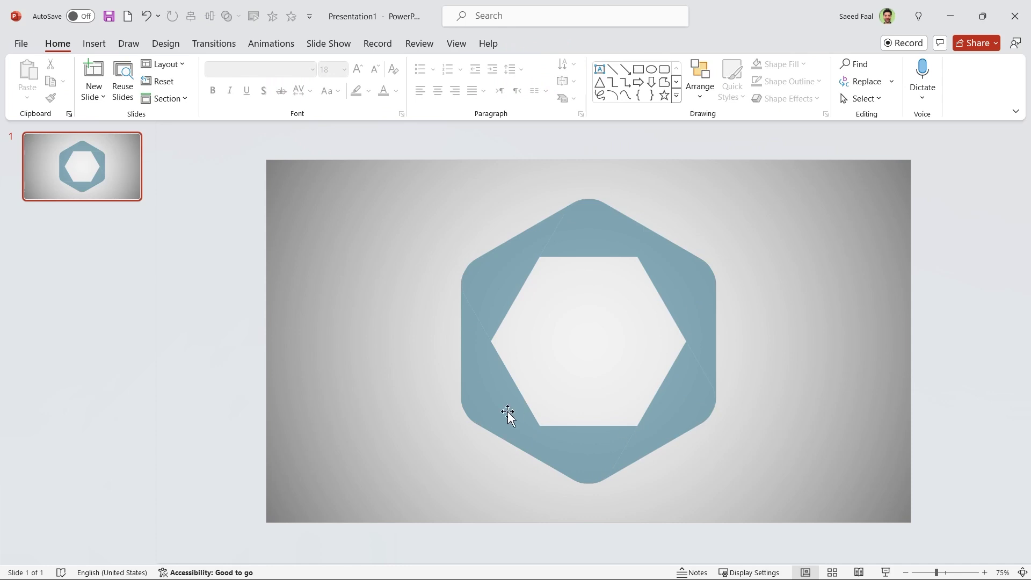
# - Fill the left hexagon piece with custom green #8ED973 at 0% transparency
pyautogui.click(487, 401)
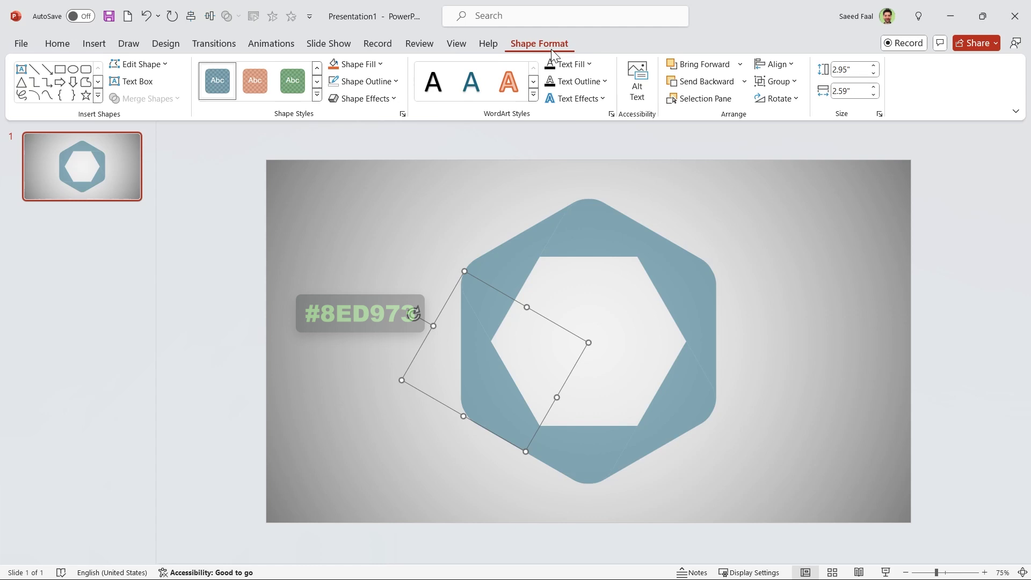
pyautogui.click(362, 64)
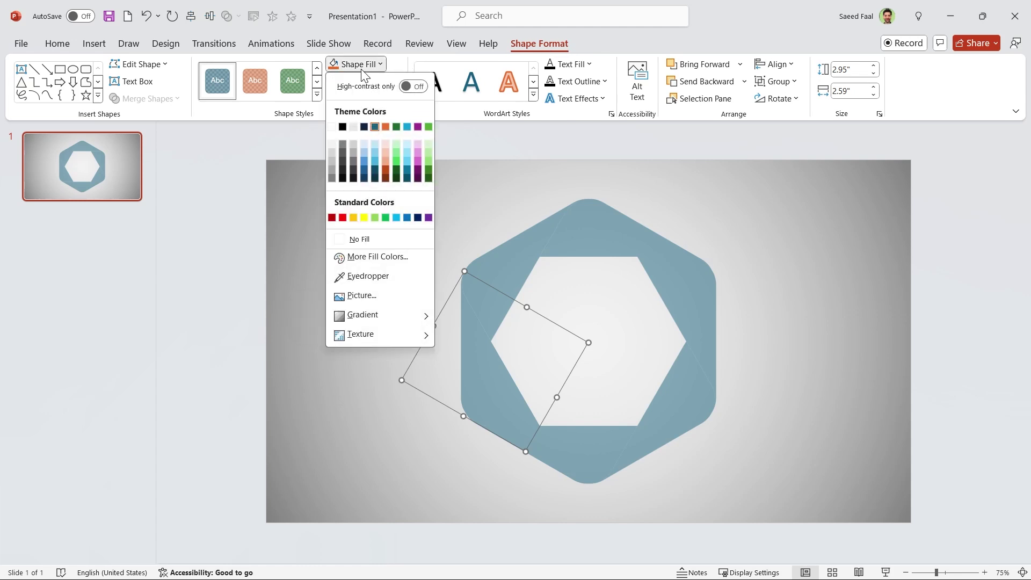
pyautogui.click(370, 257)
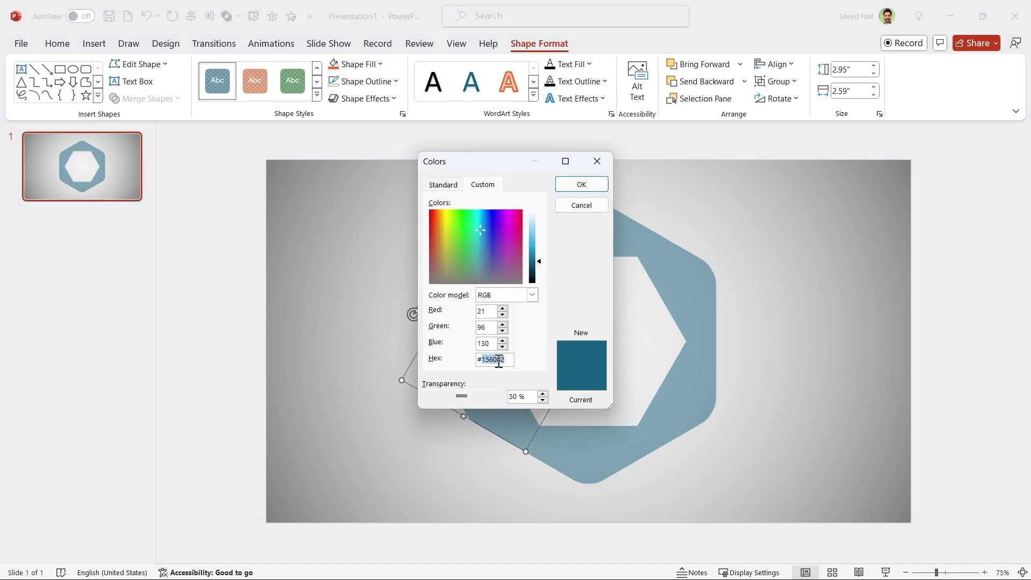
pyautogui.moveTo(463, 395); pyautogui.dragTo(430, 391)
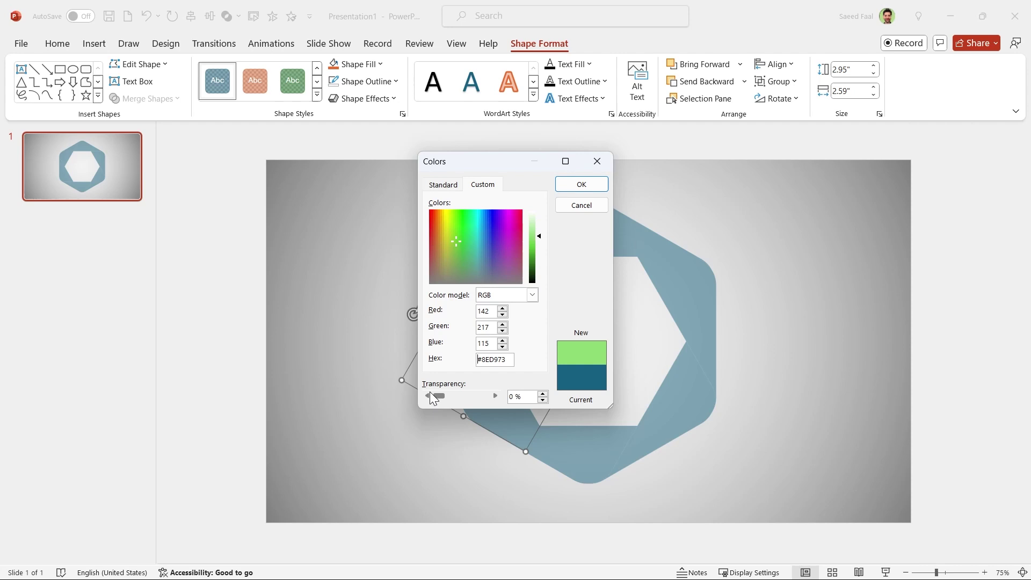
pyautogui.click(570, 184)
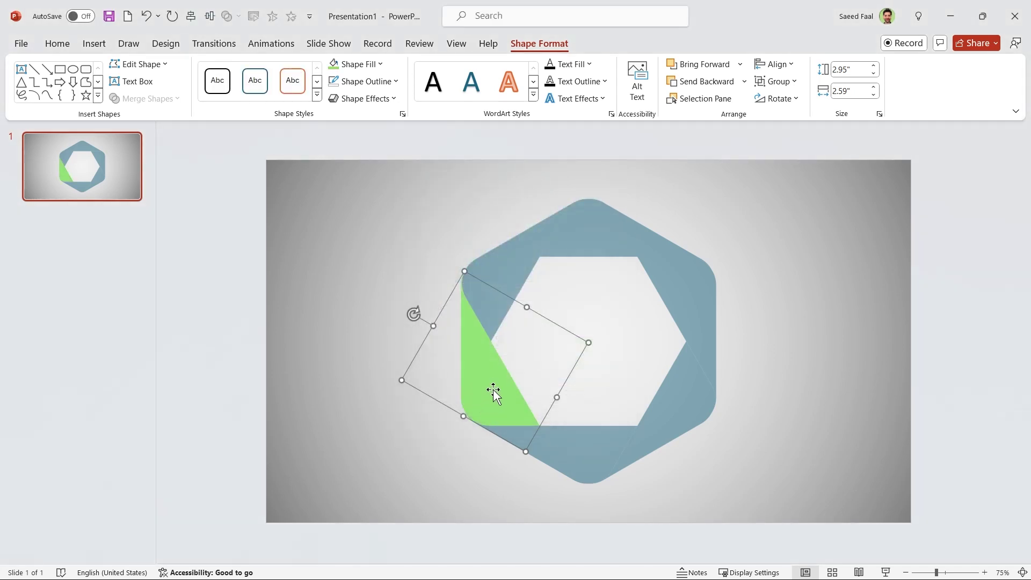
# - Apply an outer shadow preset to the green piece with 50 pt blur and 30 pt distance
pyautogui.click(402, 114)
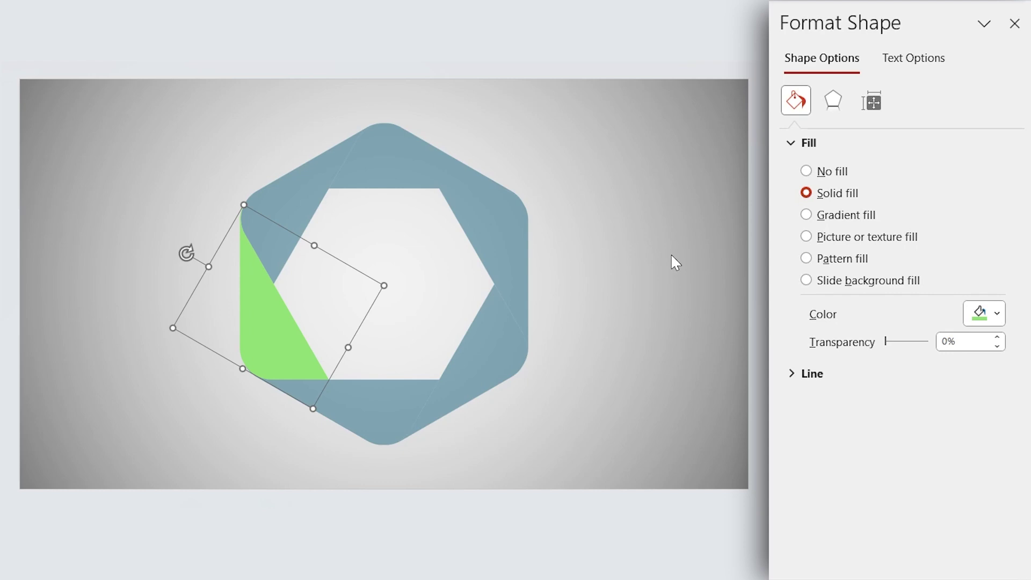
pyautogui.click(836, 105)
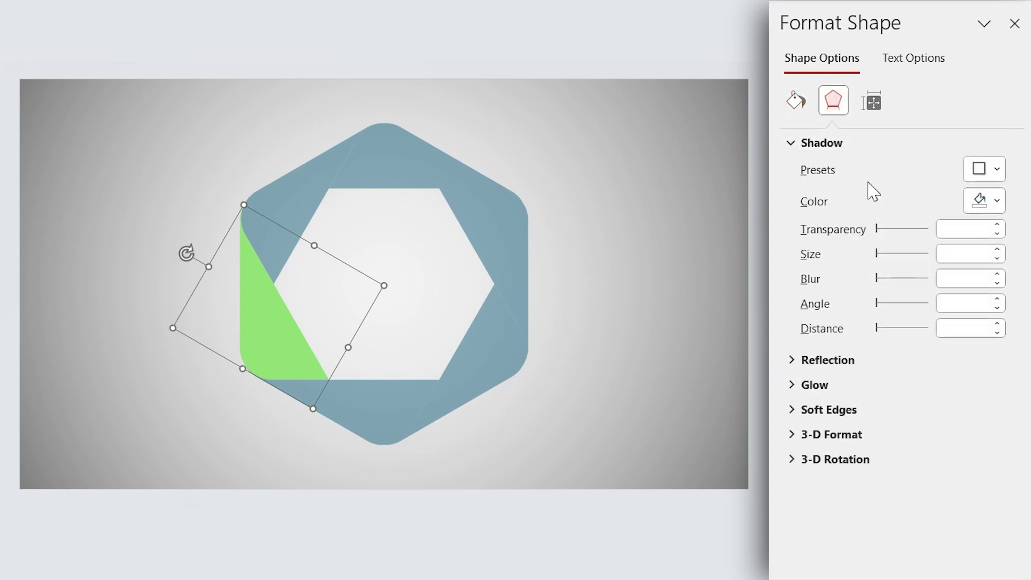
pyautogui.click(996, 171)
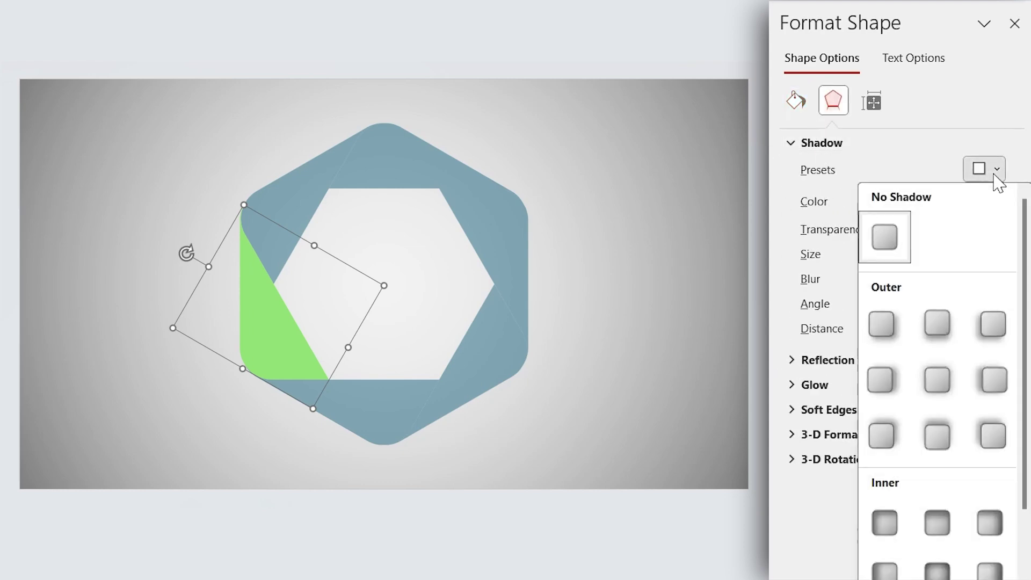
pyautogui.click(883, 435)
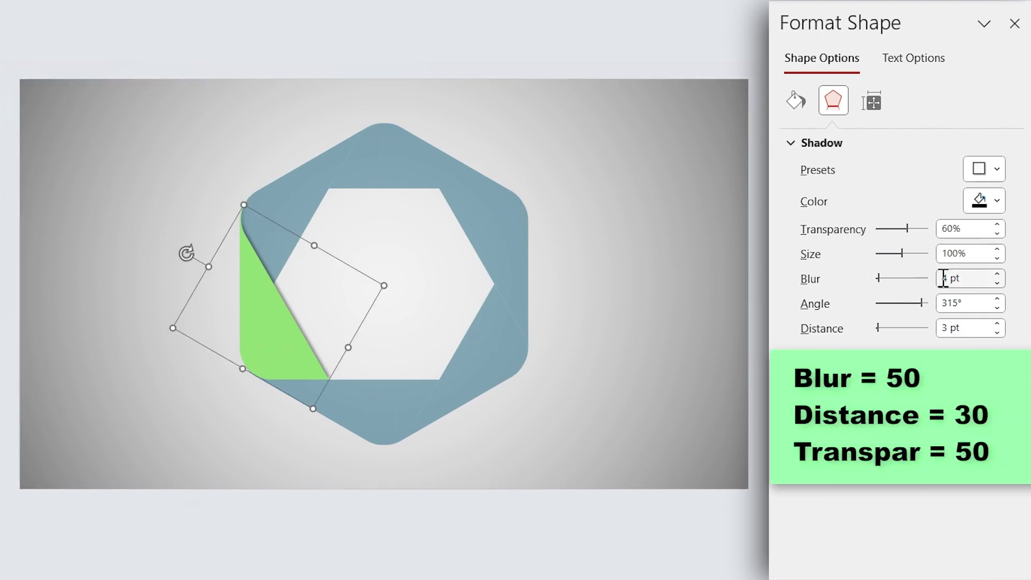
pyautogui.doubleClick(943, 278)
pyautogui.write('50')
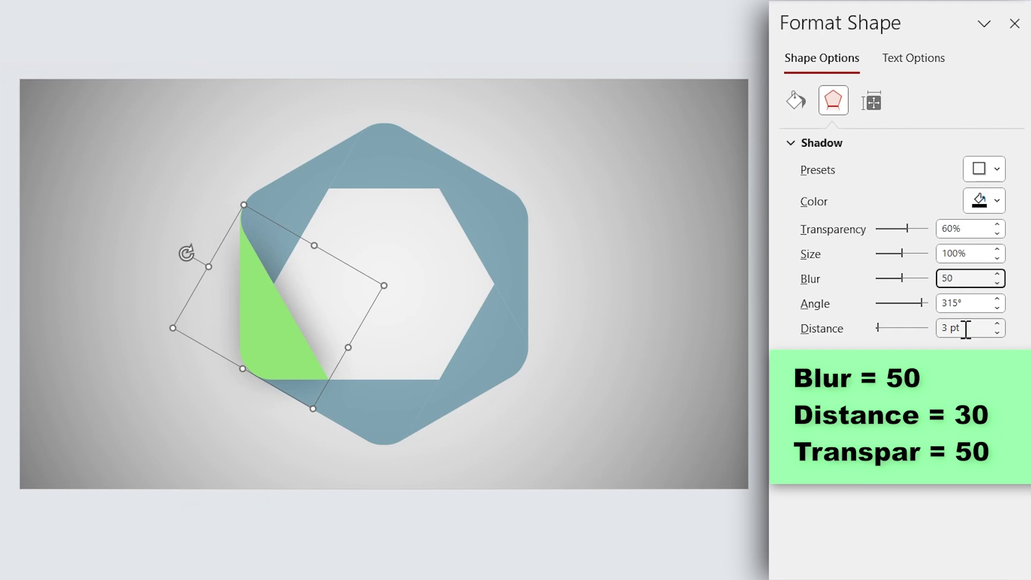
pyautogui.doubleClick(965, 328)
pyautogui.write('30')
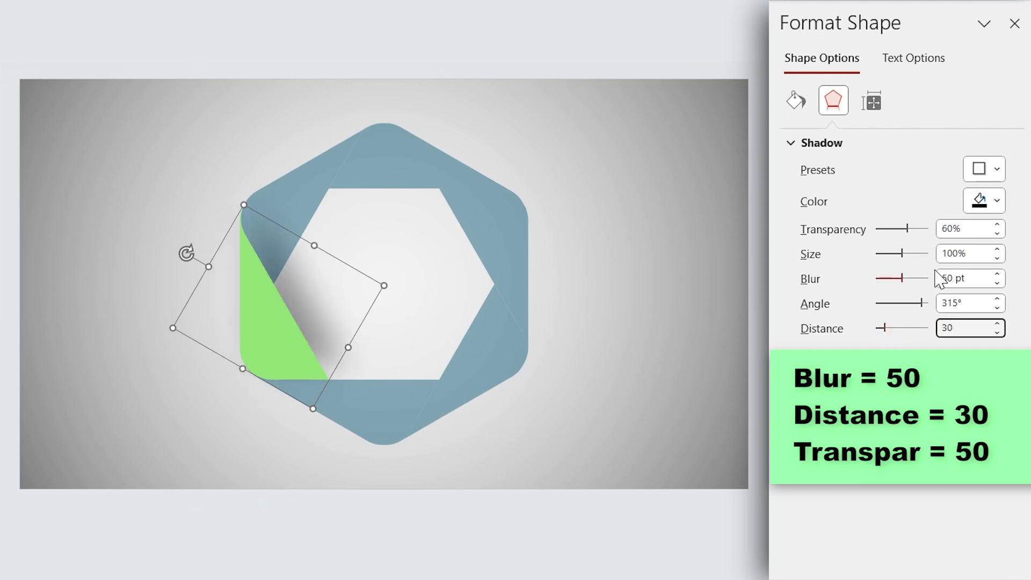
pyautogui.doubleClick(962, 229)
pyautogui.press('BackSpace')
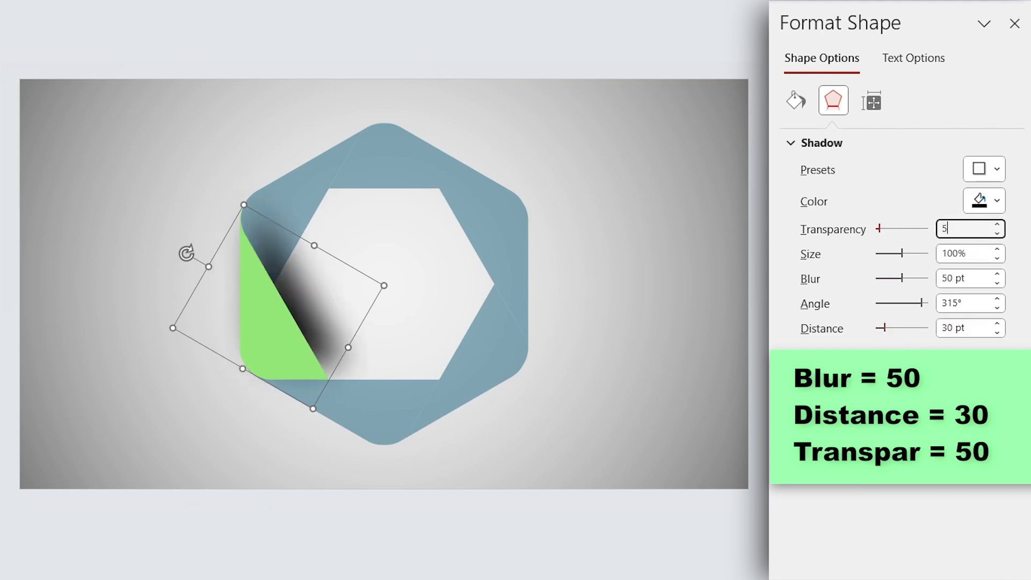
# - Finish the first shadow at 50% transparency and fill the bottom piece with opaque green
pyautogui.write('50')
pyautogui.click(645, 425)
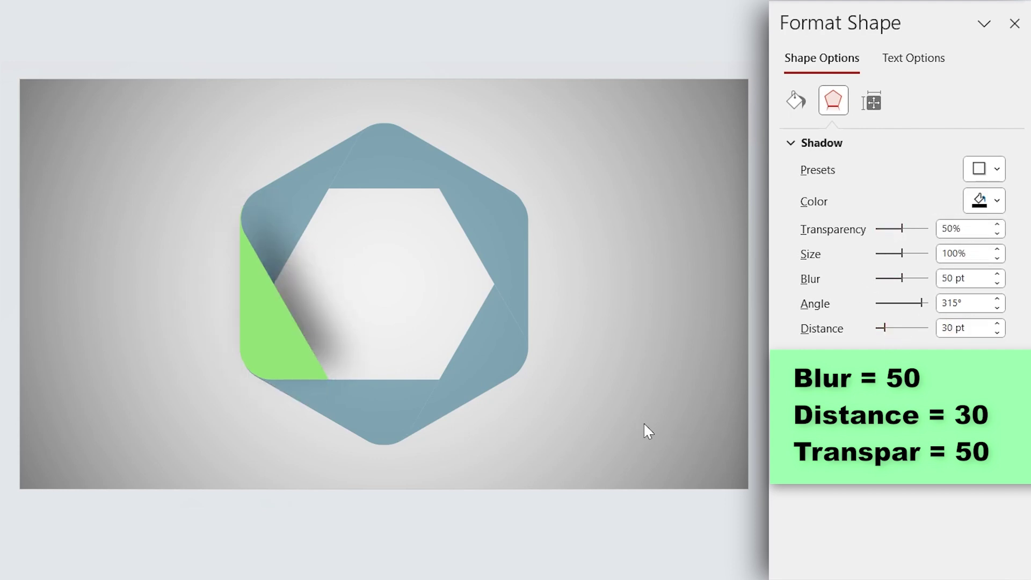
pyautogui.click(391, 423)
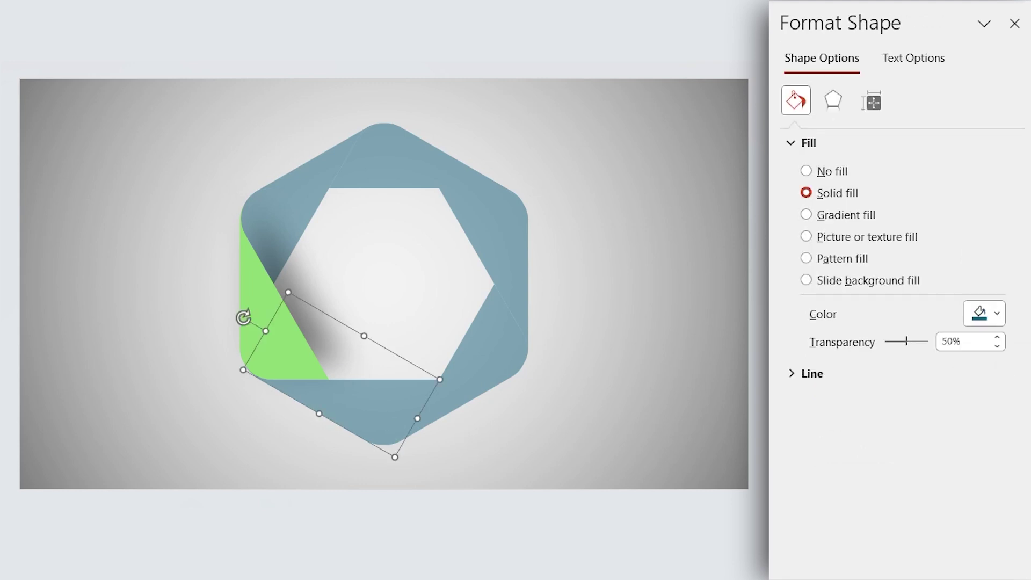
pyautogui.click(996, 314)
pyautogui.click(889, 578)
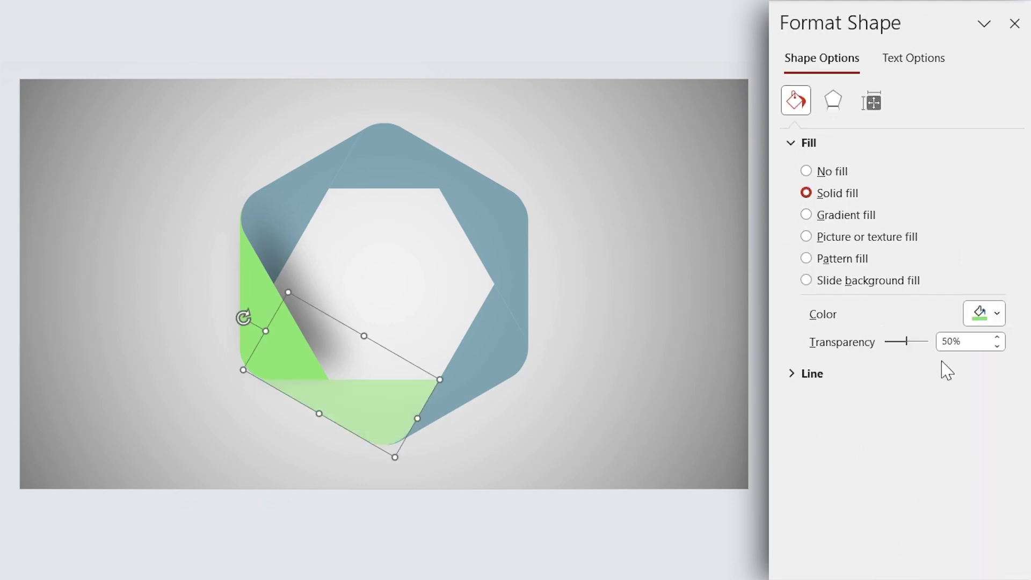
pyautogui.moveTo(907, 342); pyautogui.dragTo(886, 342)
# - Give the bottom piece the same outer shadow: blur 50, distance 30, transparency 50
pyautogui.click(833, 102)
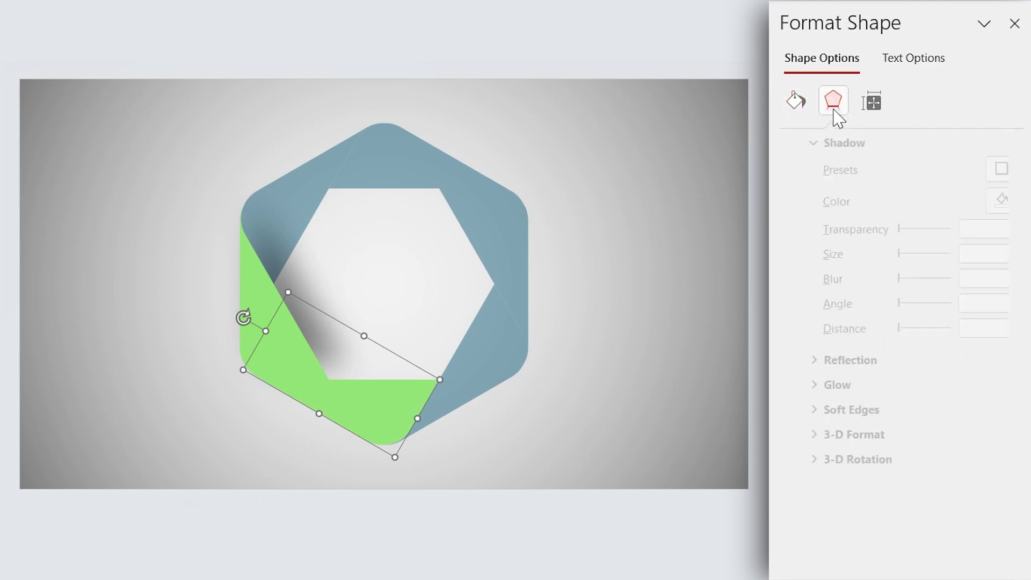
pyautogui.click(984, 159)
pyautogui.click(937, 427)
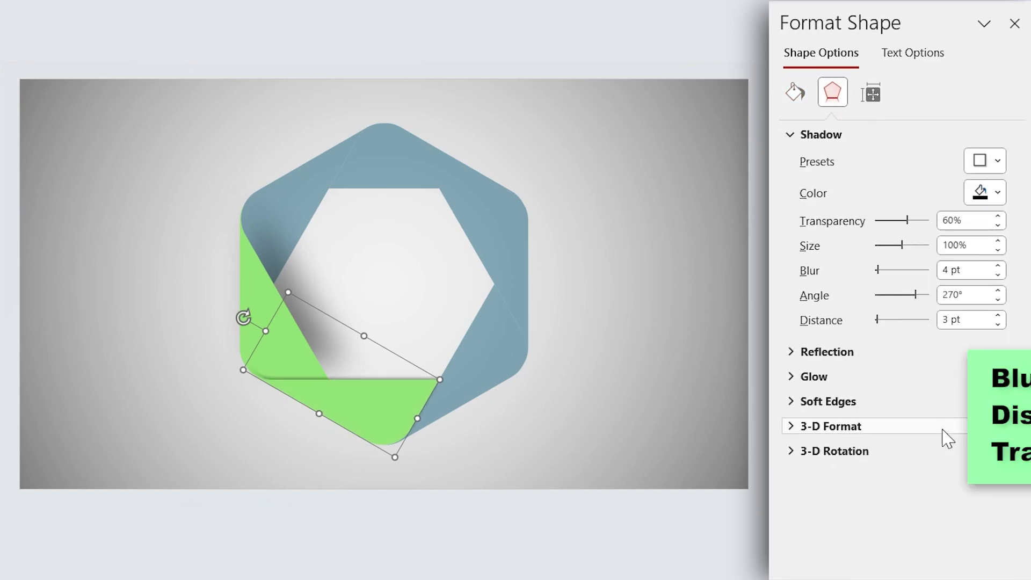
pyautogui.click(894, 283)
pyautogui.write('50')
pyautogui.doubleClick(963, 330)
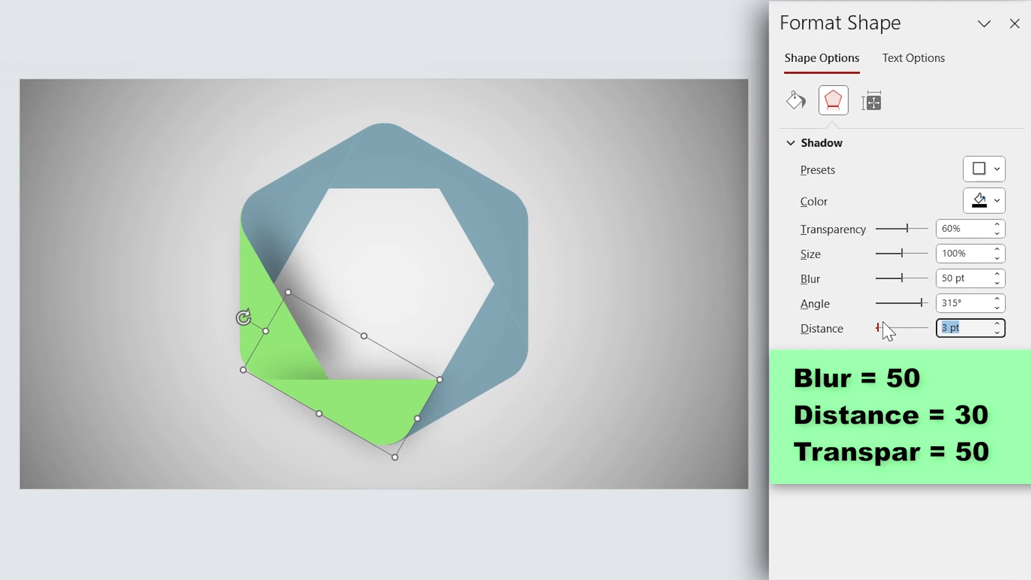
pyautogui.write('30')
pyautogui.doubleClick(966, 229)
pyautogui.write('50')
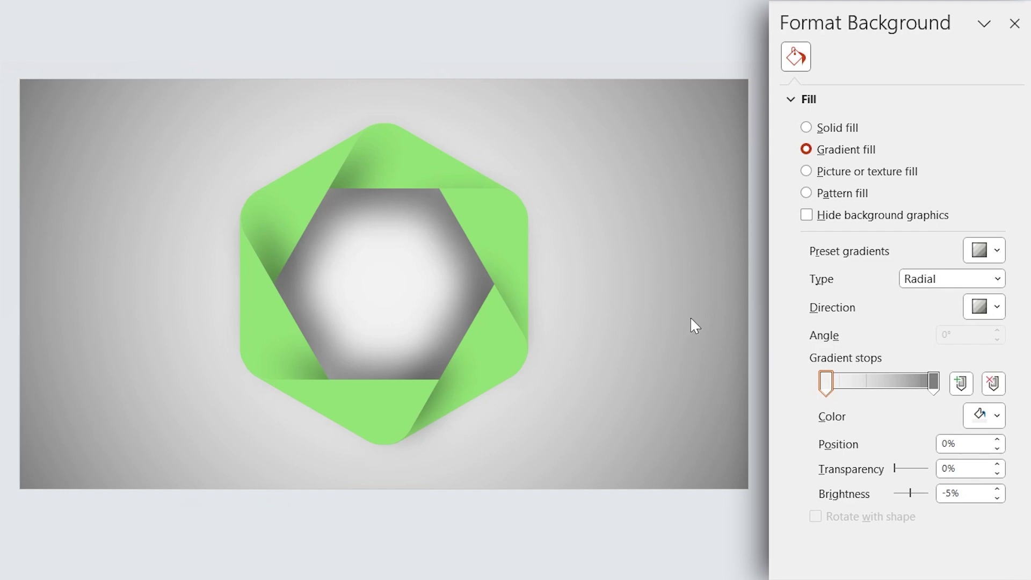
# - Open the Selection Pane, rename the upper-left band '1' and move it to the bottom
pyautogui.click(1015, 23)
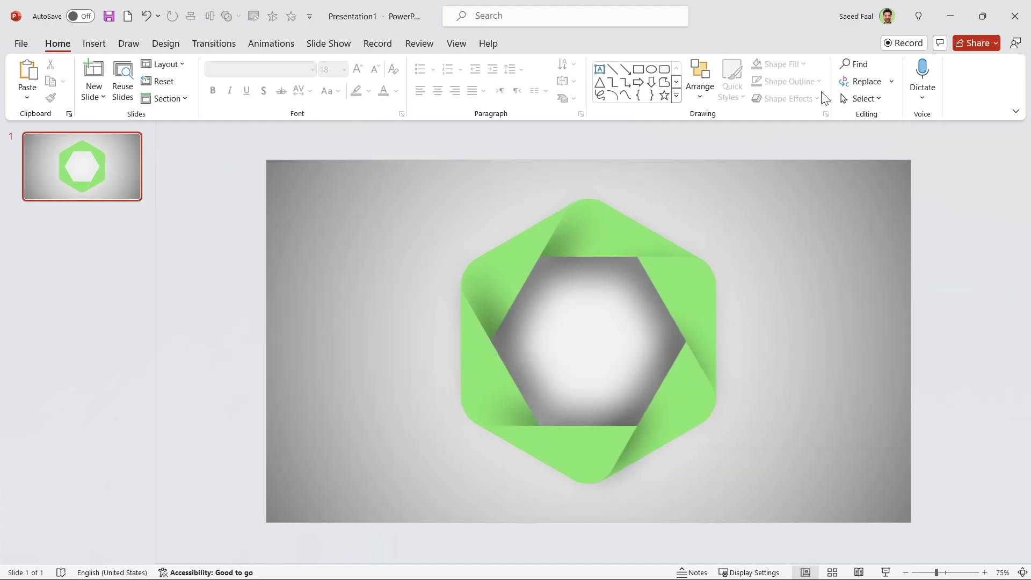
pyautogui.click(710, 101)
pyautogui.click(717, 359)
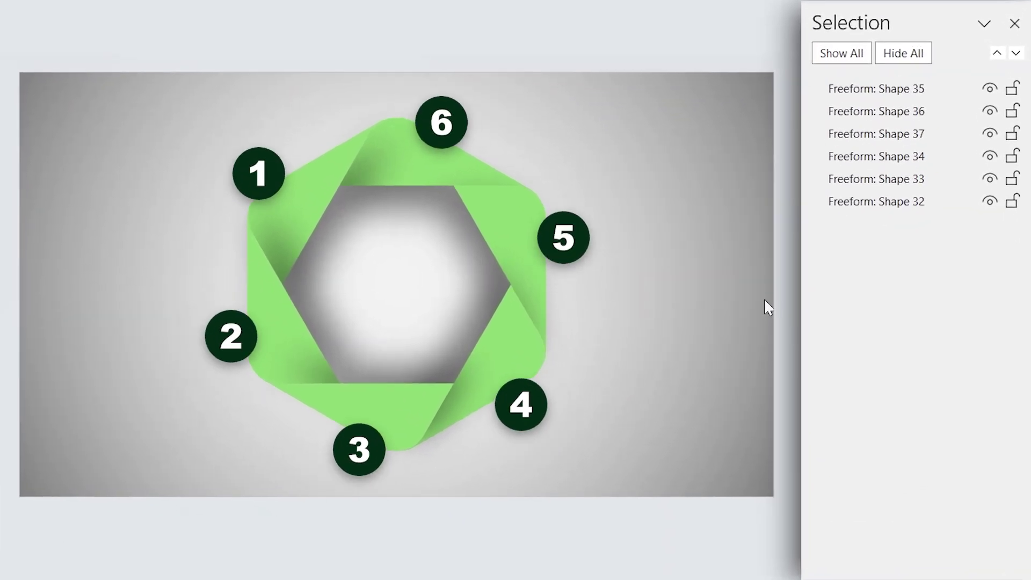
pyautogui.click(289, 195)
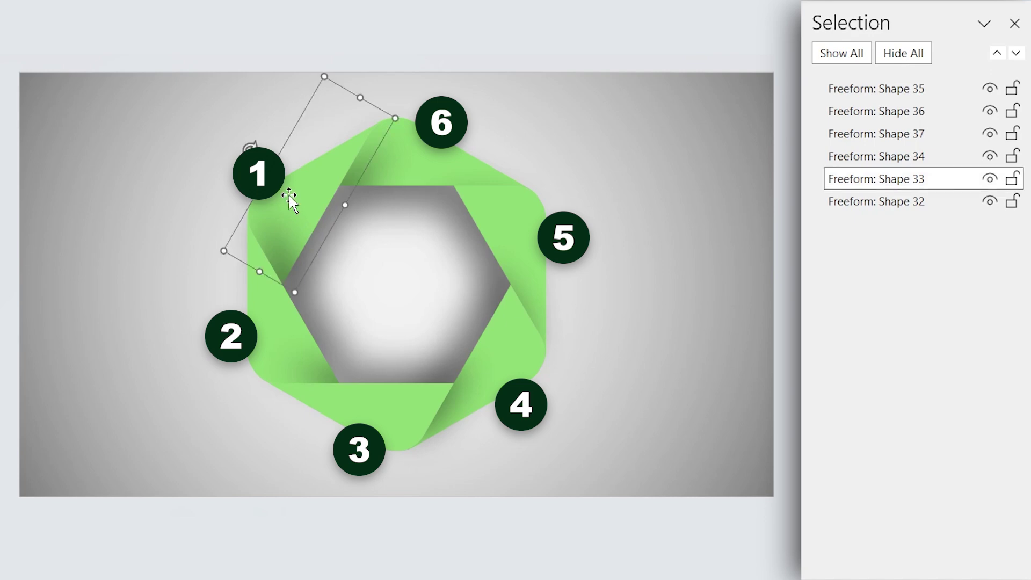
pyautogui.click(886, 186)
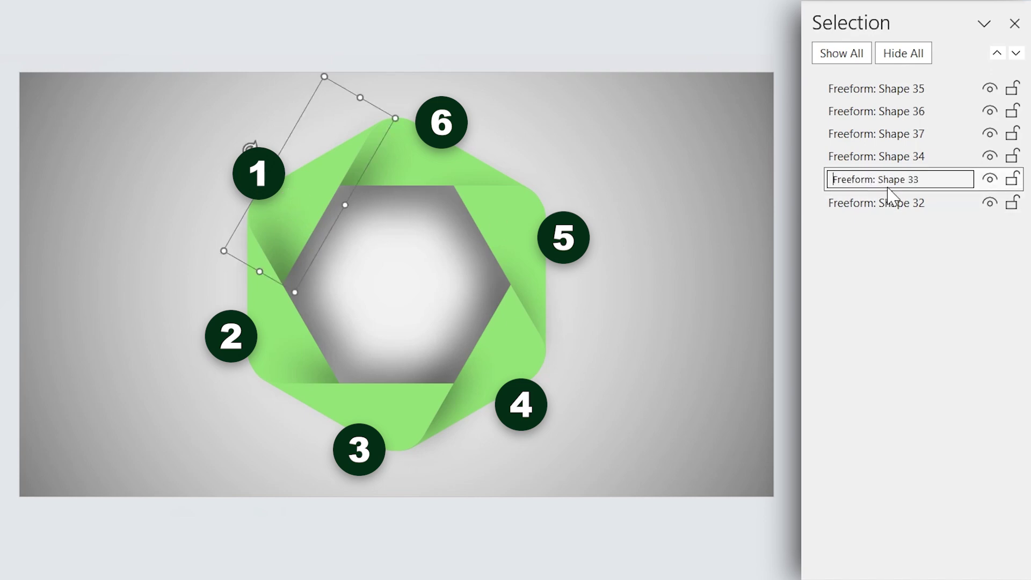
pyautogui.hotkey('ctrl', 'a')
pyautogui.write('1')
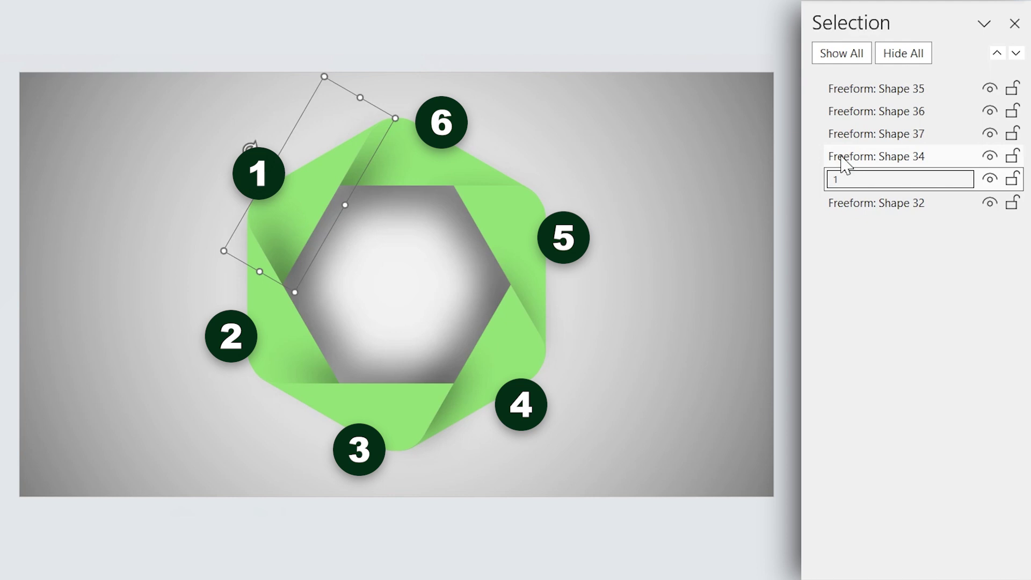
pyautogui.click(843, 160)
pyautogui.moveTo(860, 178); pyautogui.dragTo(852, 231)
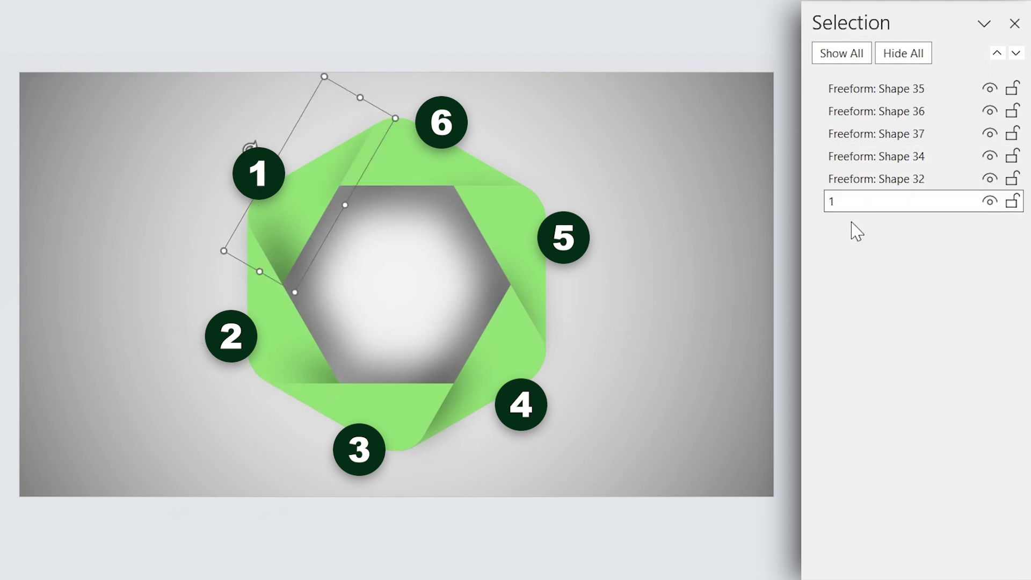
# - Rename the lower-left band '2', place it above 1, and name the remaining bands 3 to 6
pyautogui.click(262, 336)
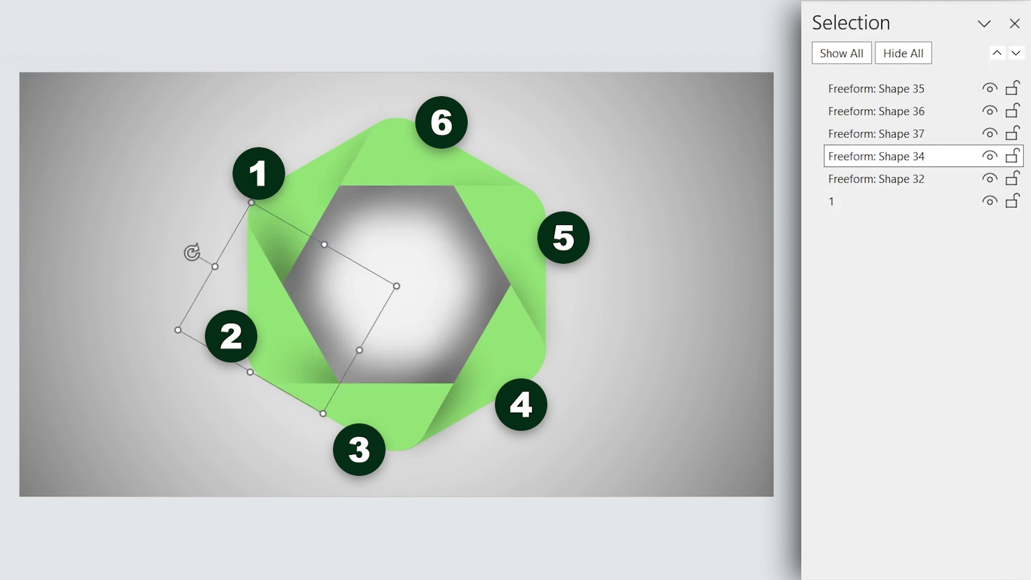
pyautogui.click(886, 160)
pyautogui.hotkey('ctrl', 'a')
pyautogui.write('2')
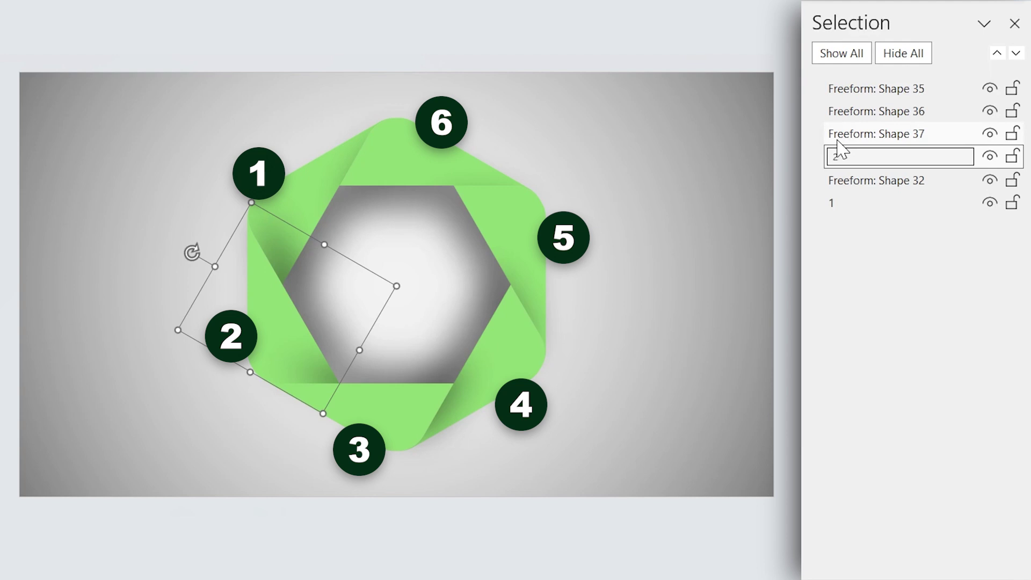
pyautogui.click(841, 138)
pyautogui.click(860, 159)
pyautogui.moveTo(864, 167); pyautogui.dragTo(865, 191)
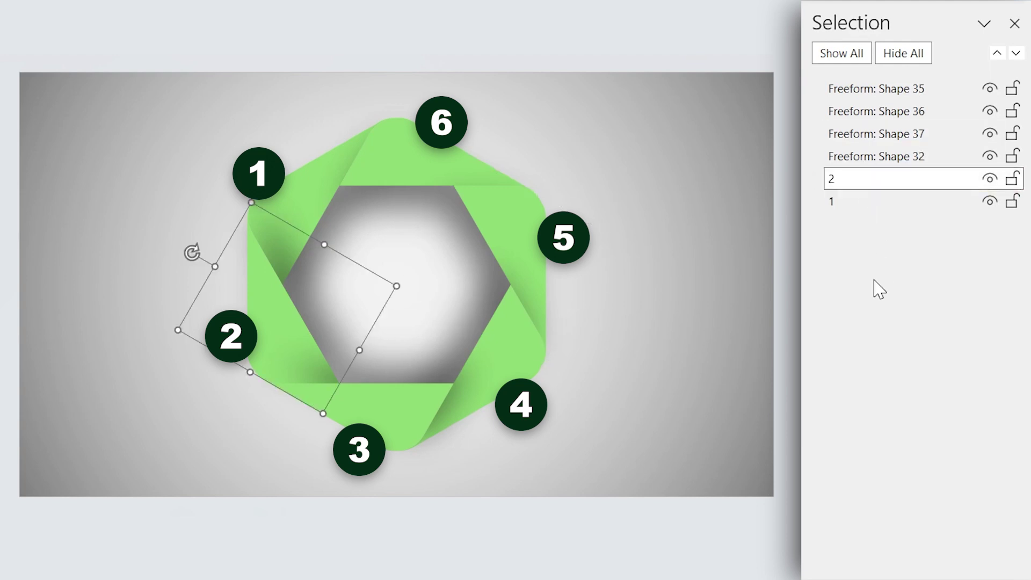
pyautogui.write('345')
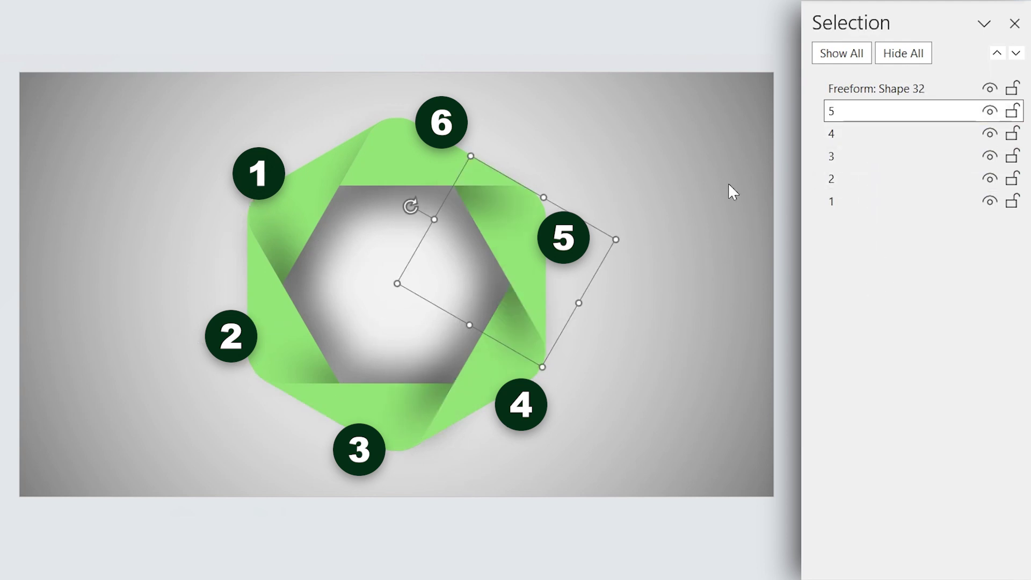
pyautogui.write('6')
pyautogui.click(85, 383)
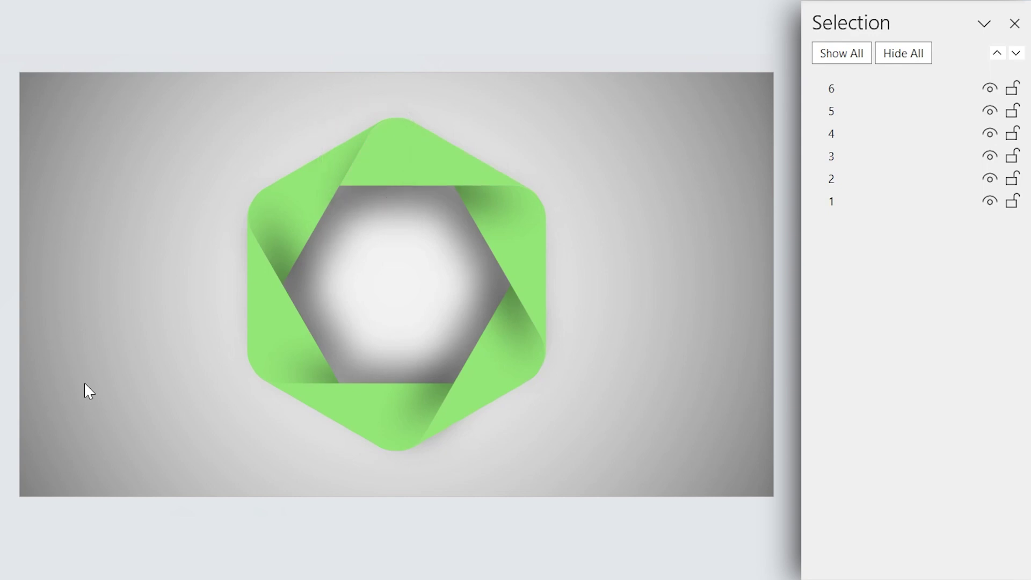
pyautogui.click(431, 170)
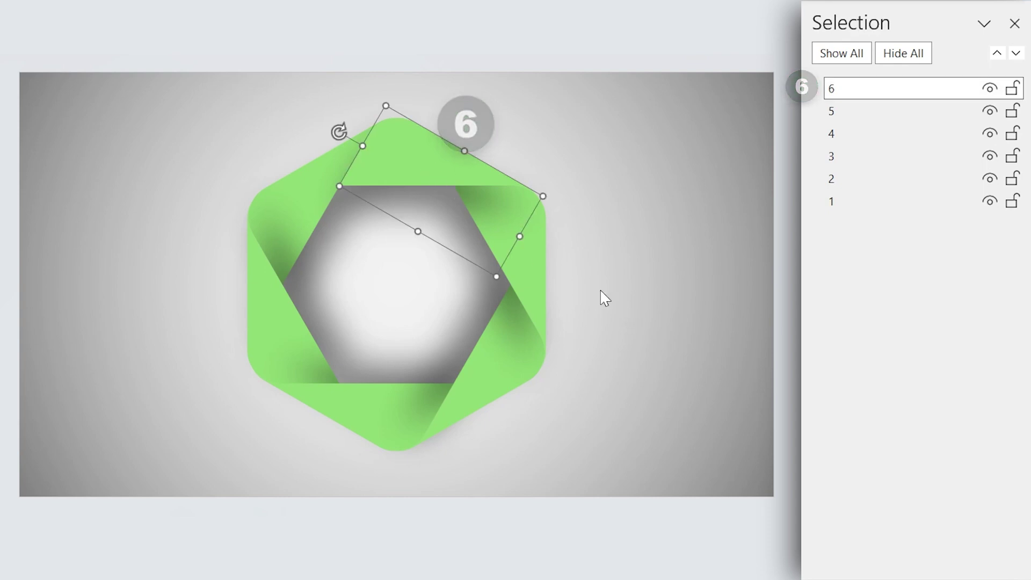
pyautogui.click(297, 212)
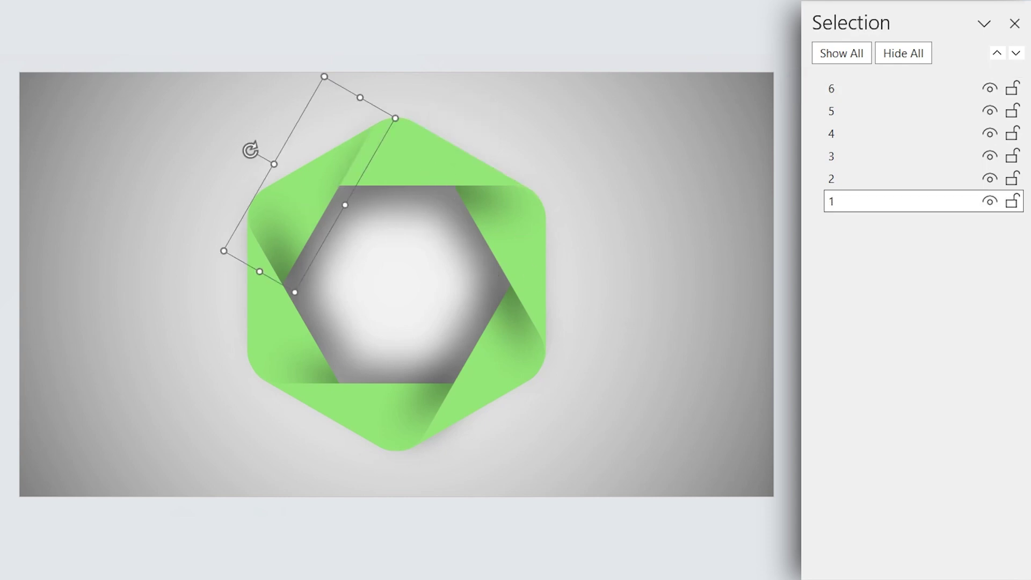
pyautogui.moveTo(850, 208); pyautogui.dragTo(856, 88)
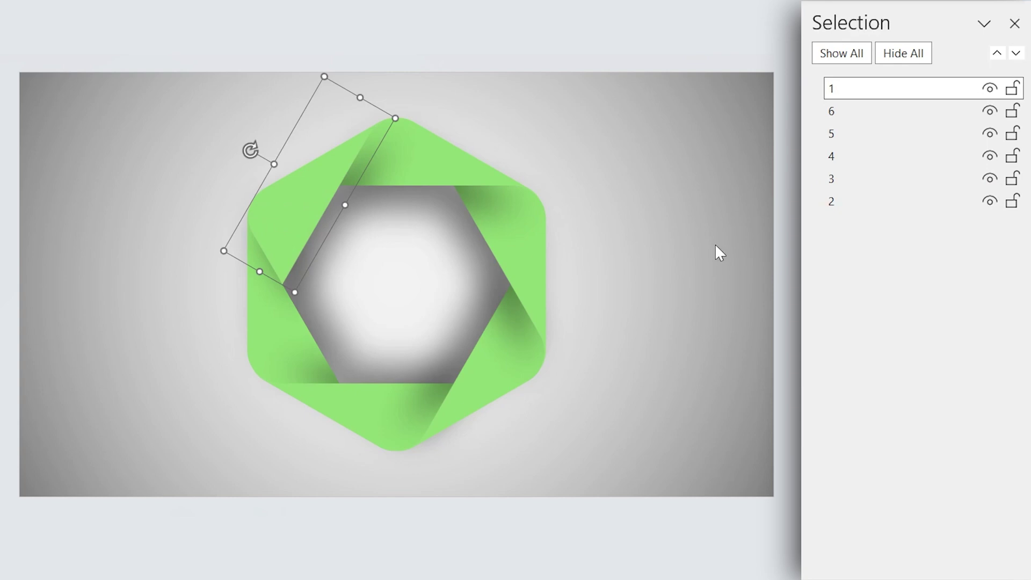
pyautogui.click(714, 244)
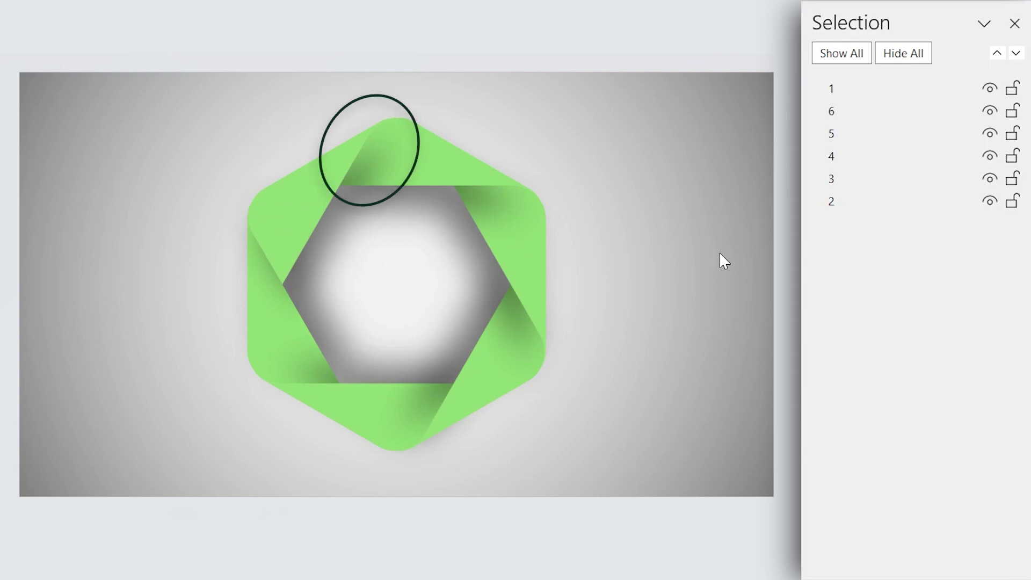
pyautogui.hotkey('ctrl', 'z')
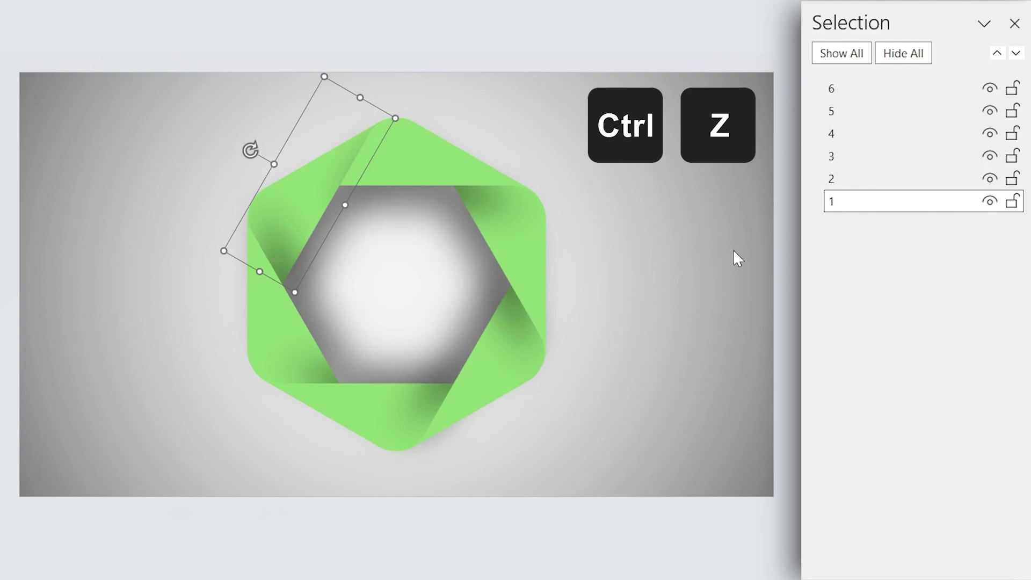
pyautogui.click(727, 273)
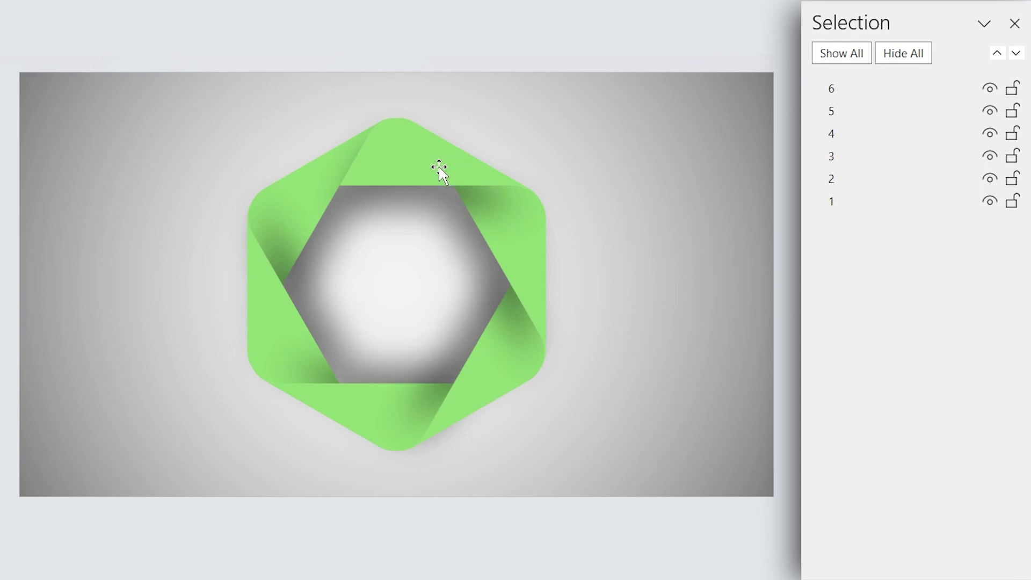
# - Give the top band a gradient fill of two sampled greens, the darker shade on the left stop
pyautogui.click(405, 161)
pyautogui.rightClick(397, 143)
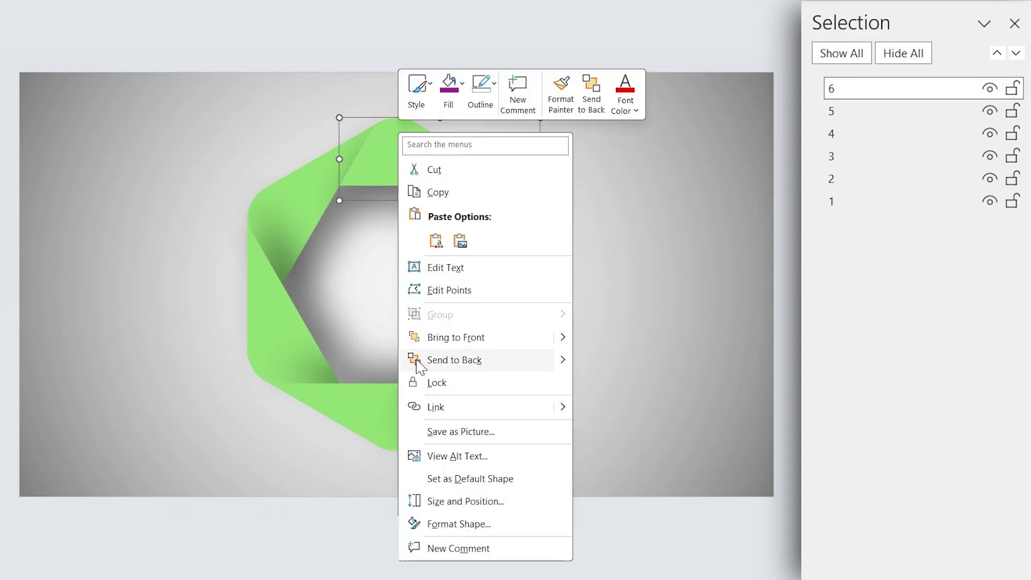
pyautogui.click(408, 522)
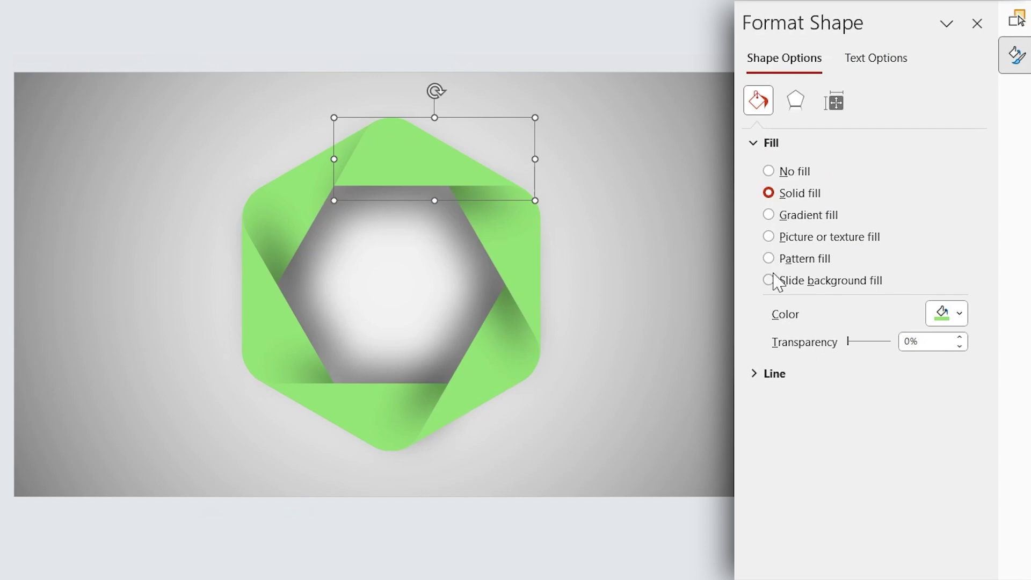
pyautogui.click(769, 214)
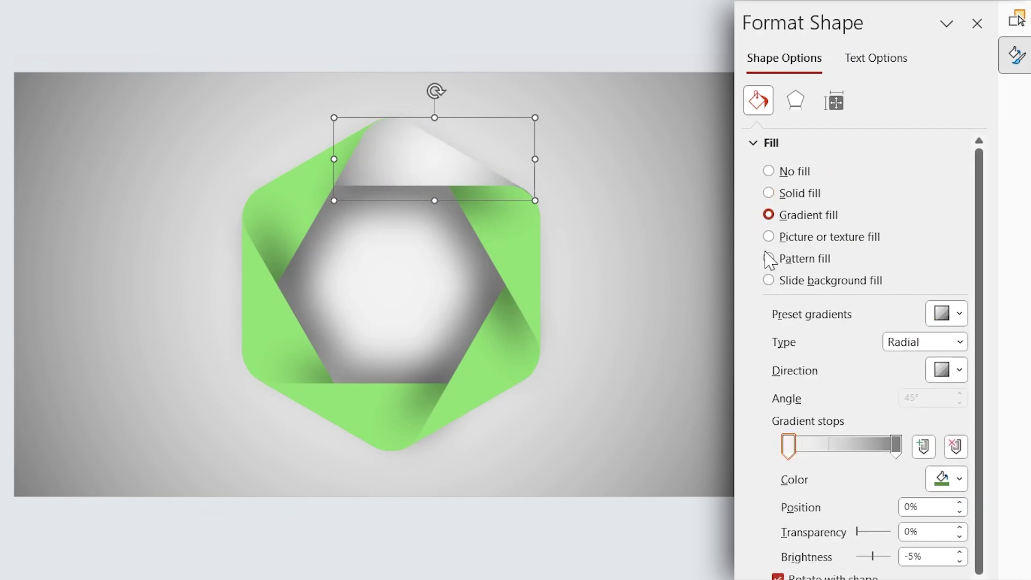
pyautogui.click(893, 446)
pyautogui.click(946, 479)
pyautogui.click(922, 455)
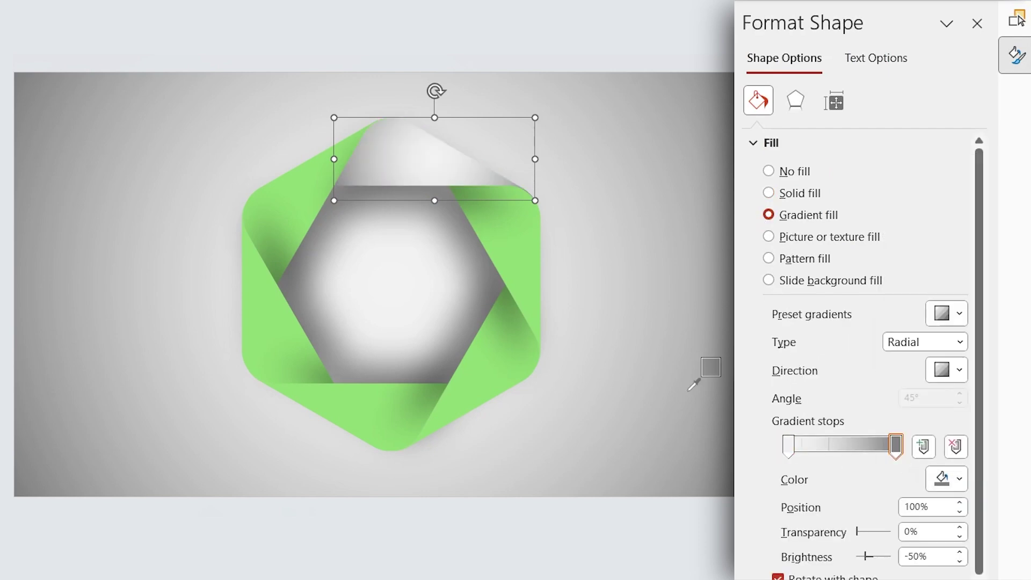
pyautogui.click(468, 400)
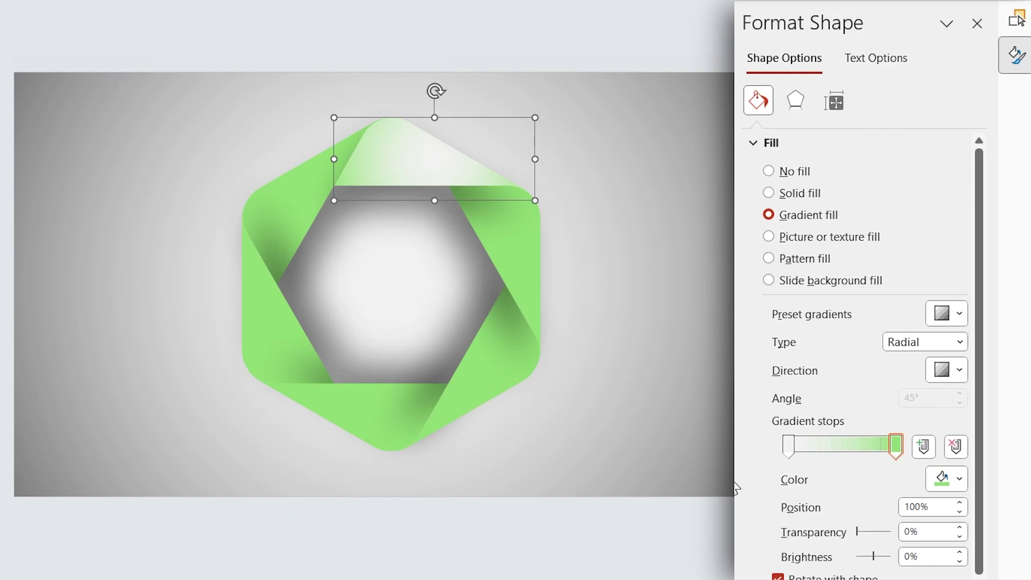
pyautogui.click(788, 447)
pyautogui.click(927, 477)
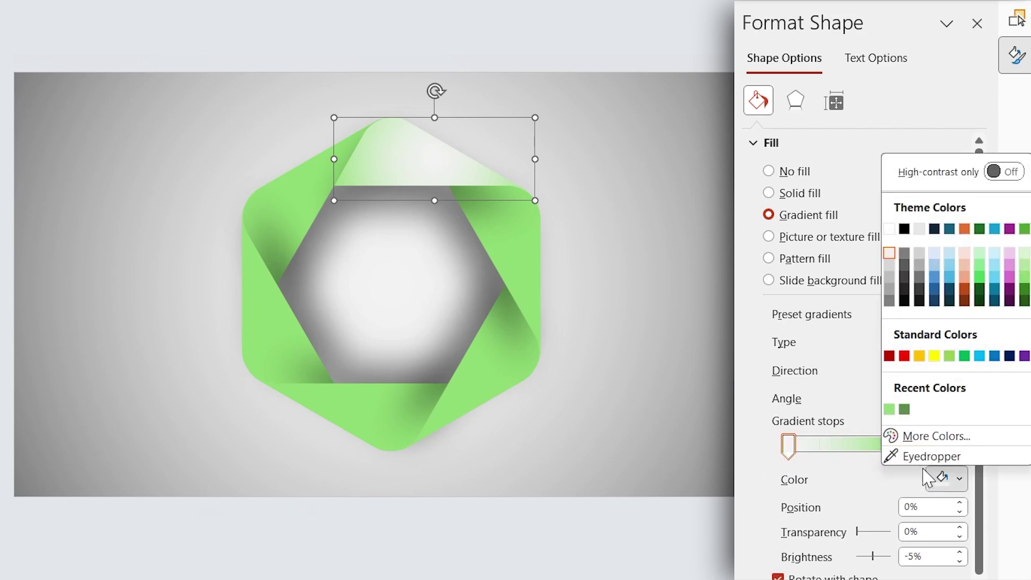
pyautogui.click(929, 456)
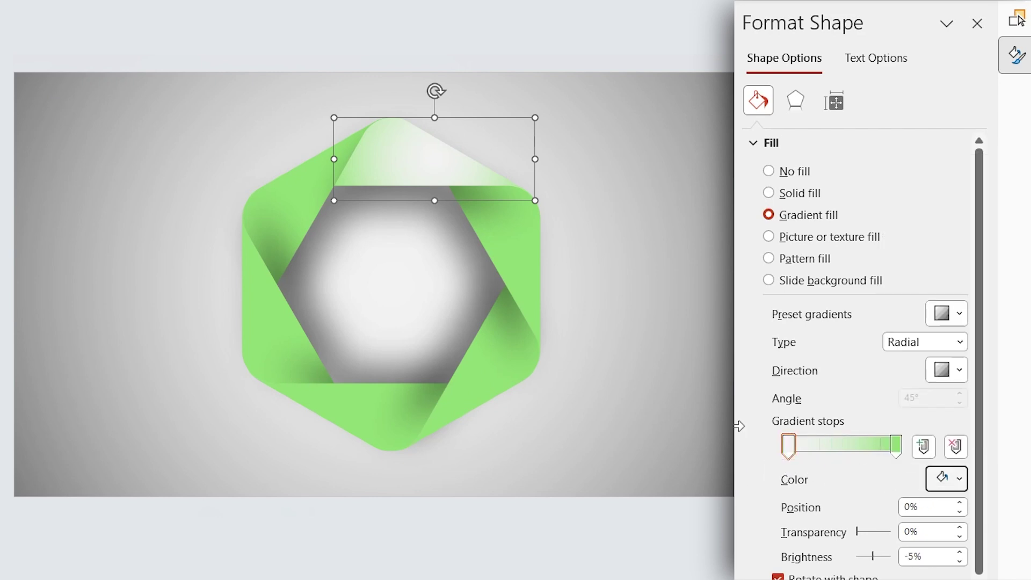
pyautogui.click(511, 287)
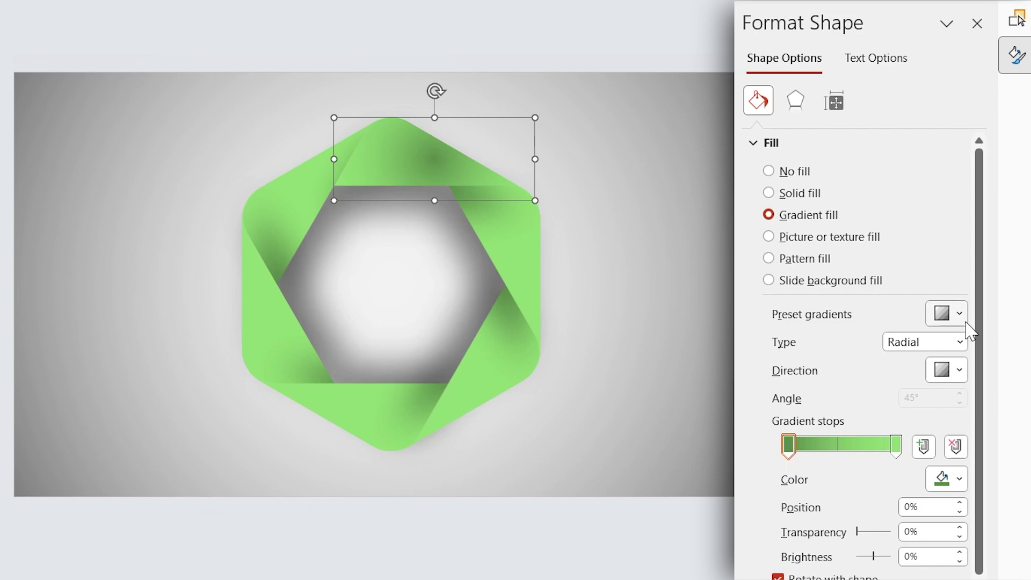
# - Make the band's gradient Linear at a 10° angle and add a stop at about 78%
pyautogui.click(959, 342)
pyautogui.click(907, 362)
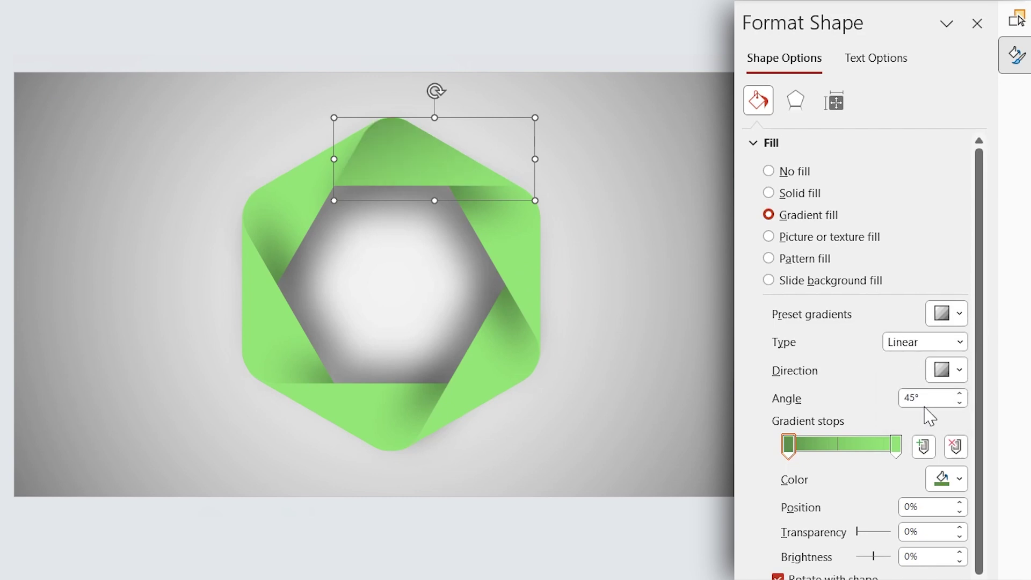
pyautogui.doubleClick(919, 398)
pyautogui.write('10')
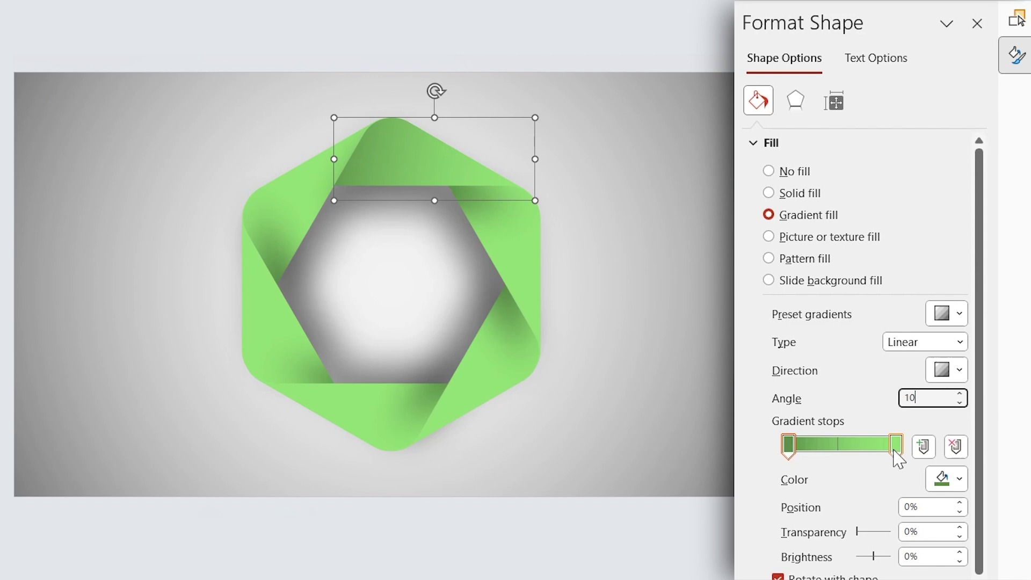
pyautogui.moveTo(890, 445); pyautogui.dragTo(823, 452)
pyautogui.click(685, 411)
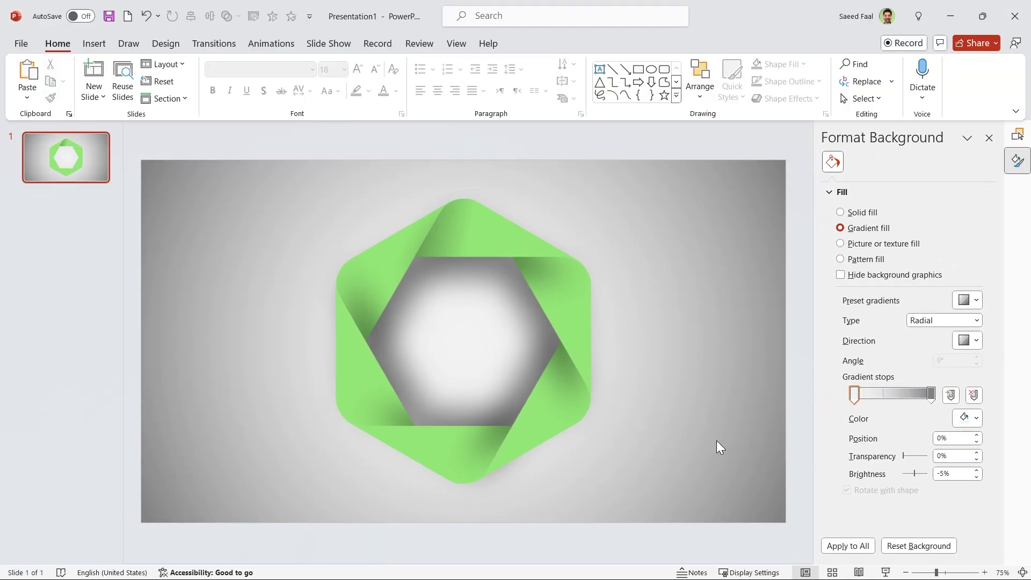
# - Insert six stock icons: dollar, handshake, lightbulb, books, chart and gear
pyautogui.click(93, 43)
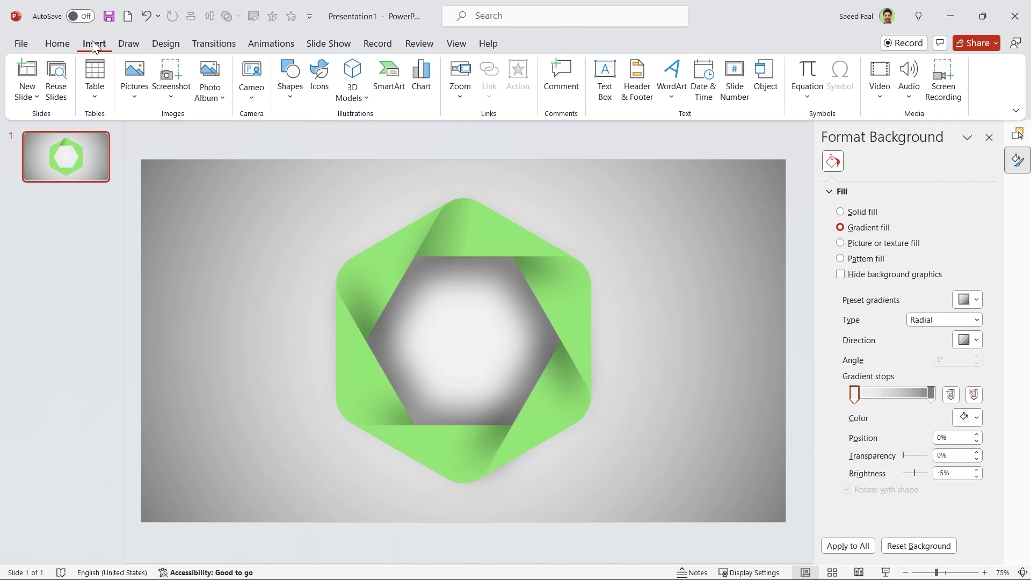
pyautogui.click(319, 86)
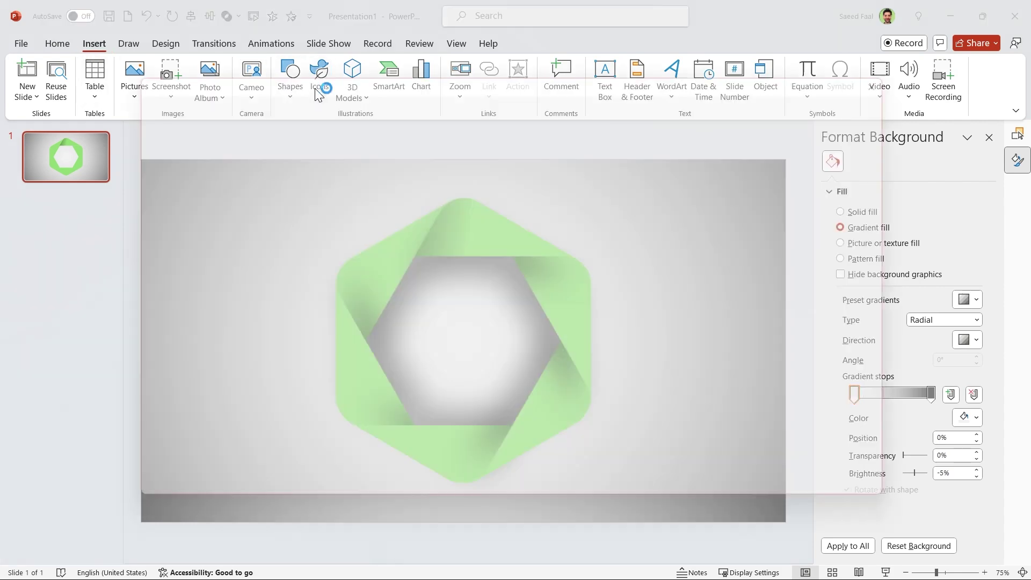
pyautogui.click(159, 322)
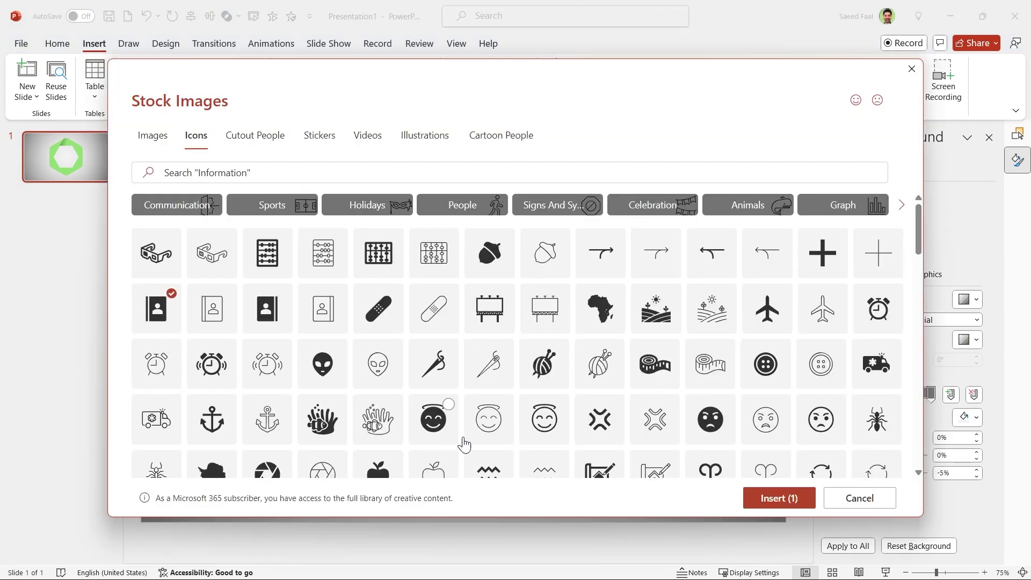
pyautogui.click(779, 499)
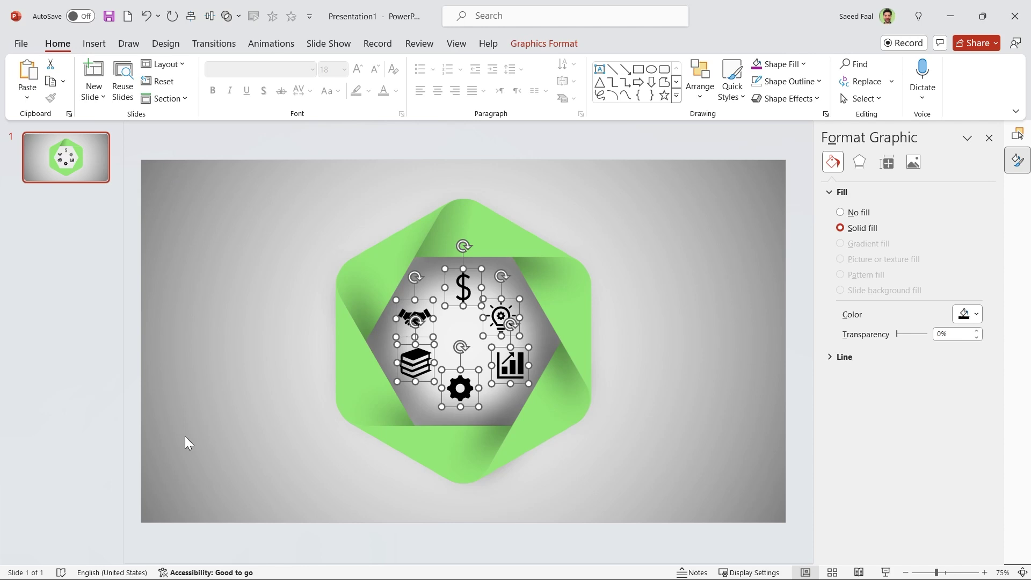
# - Recolour the icons grey and move the handshake onto the upper-left band piece
pyautogui.click(537, 44)
pyautogui.click(430, 65)
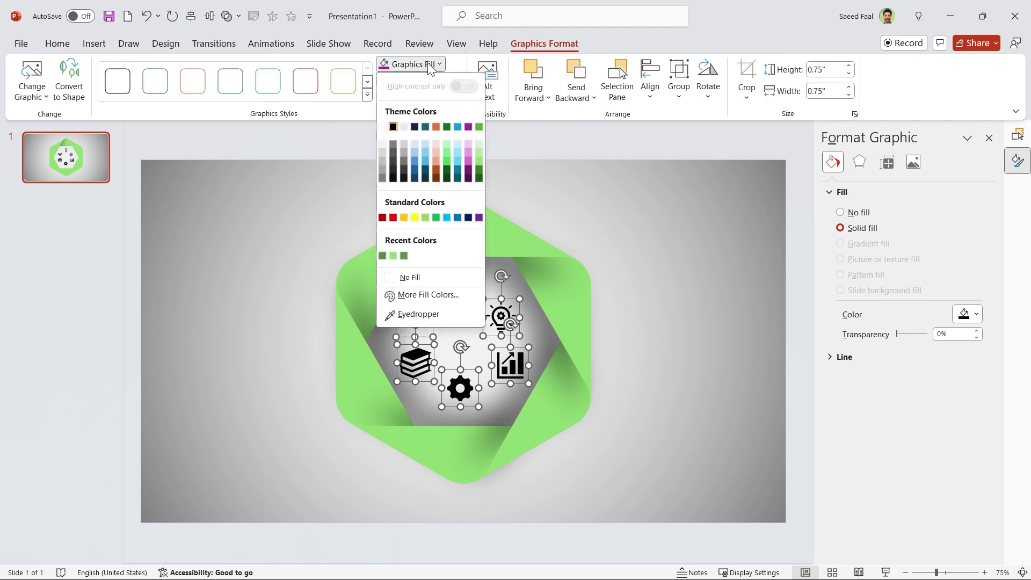
pyautogui.click(394, 153)
pyautogui.click(322, 253)
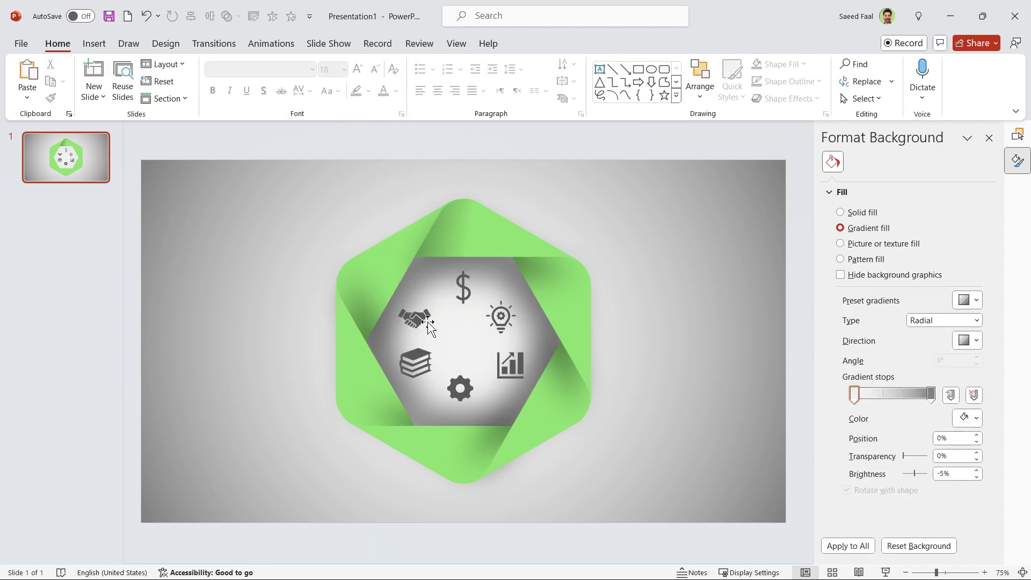
pyautogui.click(418, 321)
pyautogui.moveTo(417, 321); pyautogui.dragTo(378, 291)
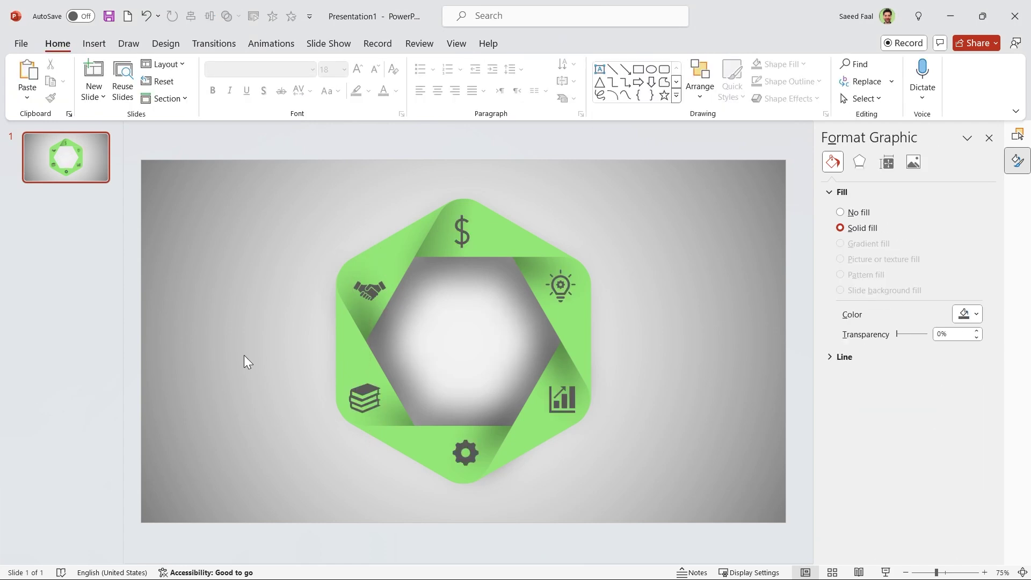
# - Group the handshake and the other icons with their band pieces, then check the six groups in the Selection Pane
pyautogui.click(244, 362)
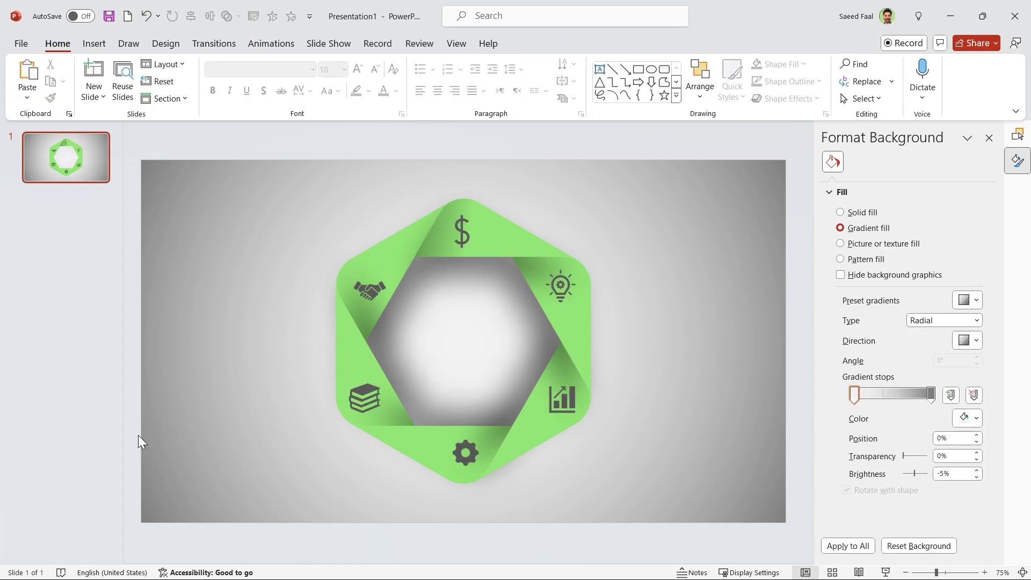
pyautogui.click(376, 292)
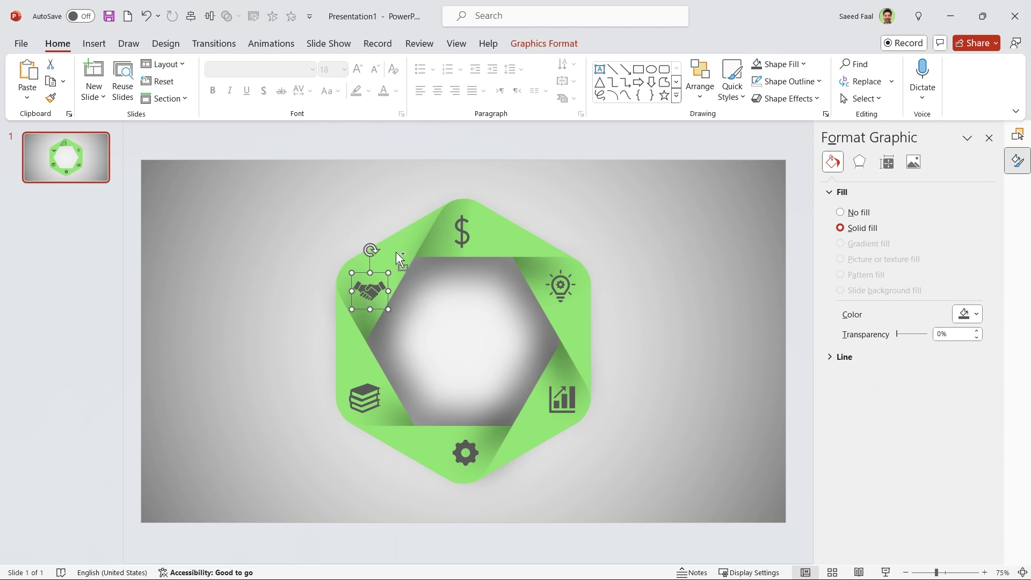
pyautogui.keyDown('shift'); pyautogui.click(403, 298); pyautogui.keyUp('shift')
pyautogui.hotkey('ctrl', 'g')
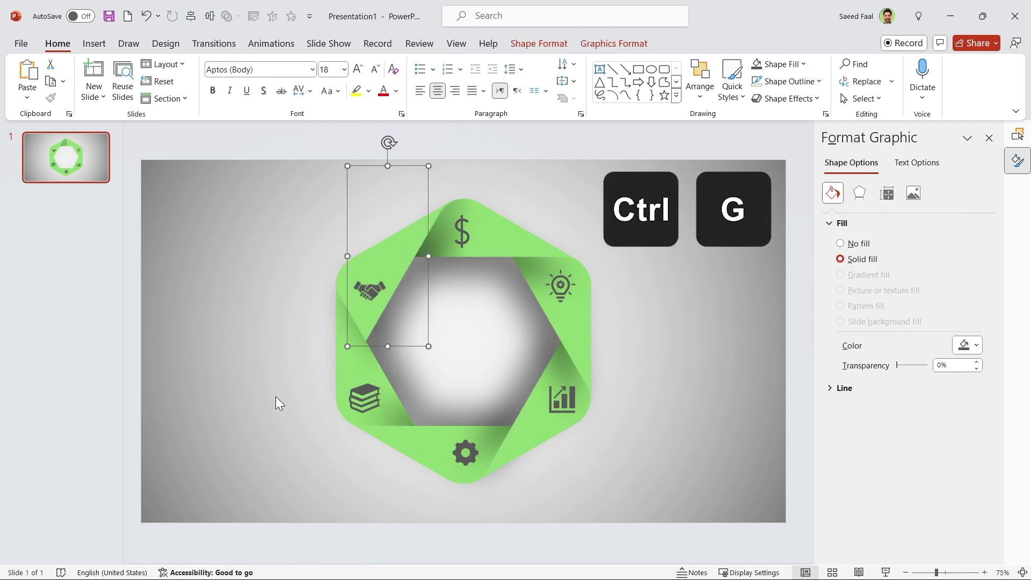
pyautogui.click(261, 396)
pyautogui.press('Tab')
pyautogui.press('Tab')
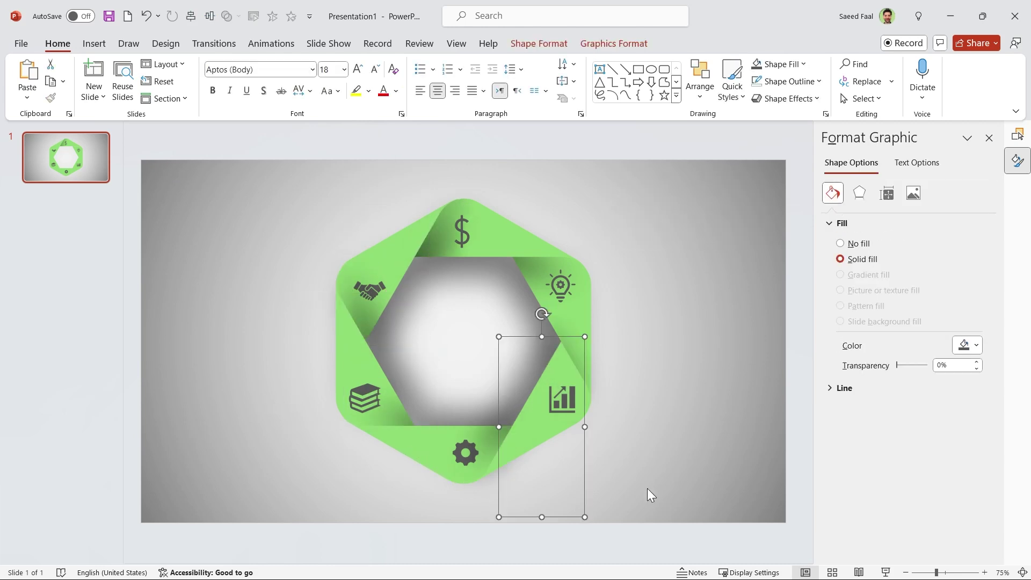
pyautogui.press('Tab')
pyautogui.click(732, 437)
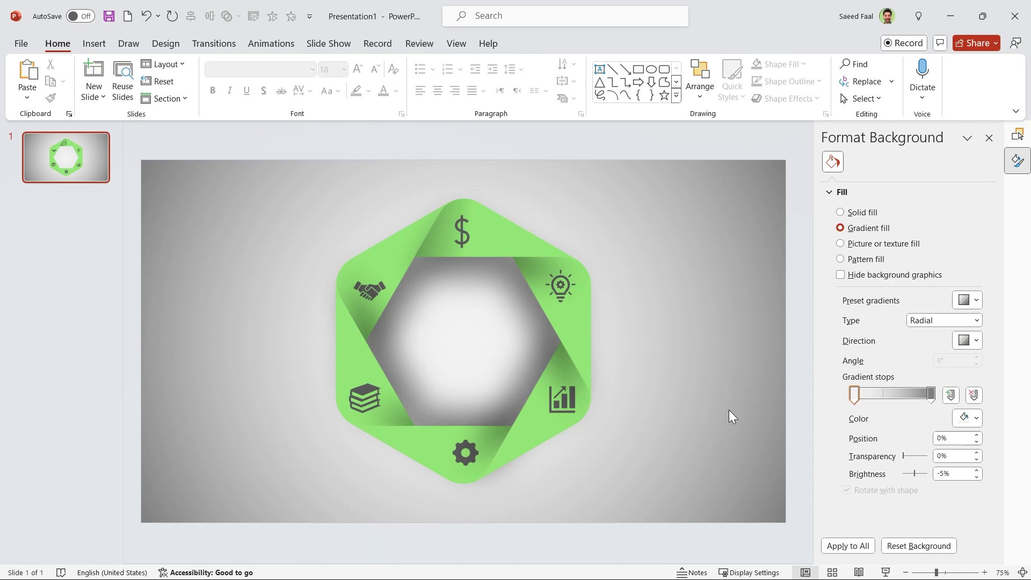
pyautogui.click(1019, 135)
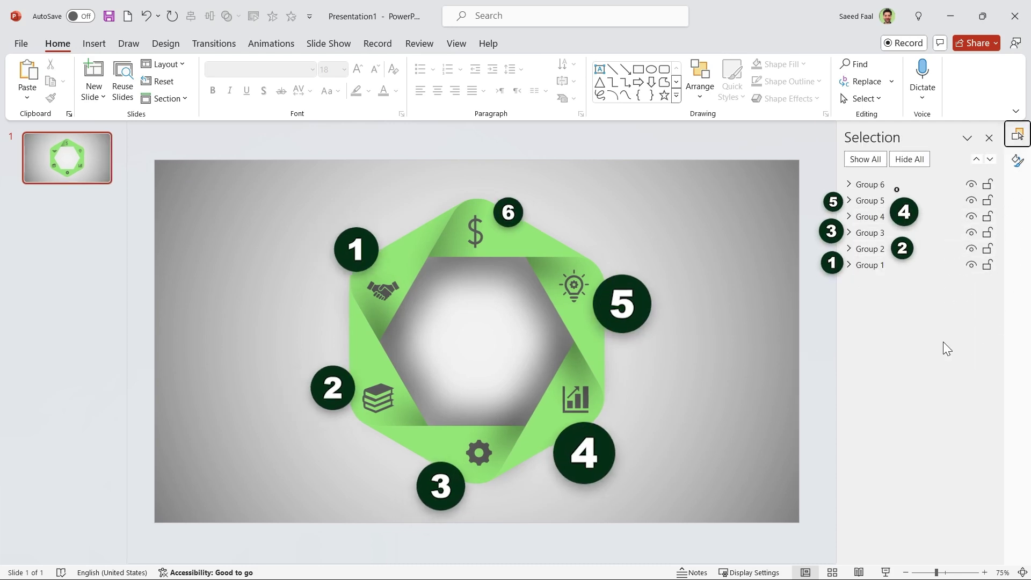
pyautogui.click(988, 138)
# - Add the number 1 and IDEA text boxes and group them into one label
pyautogui.click(1006, 136)
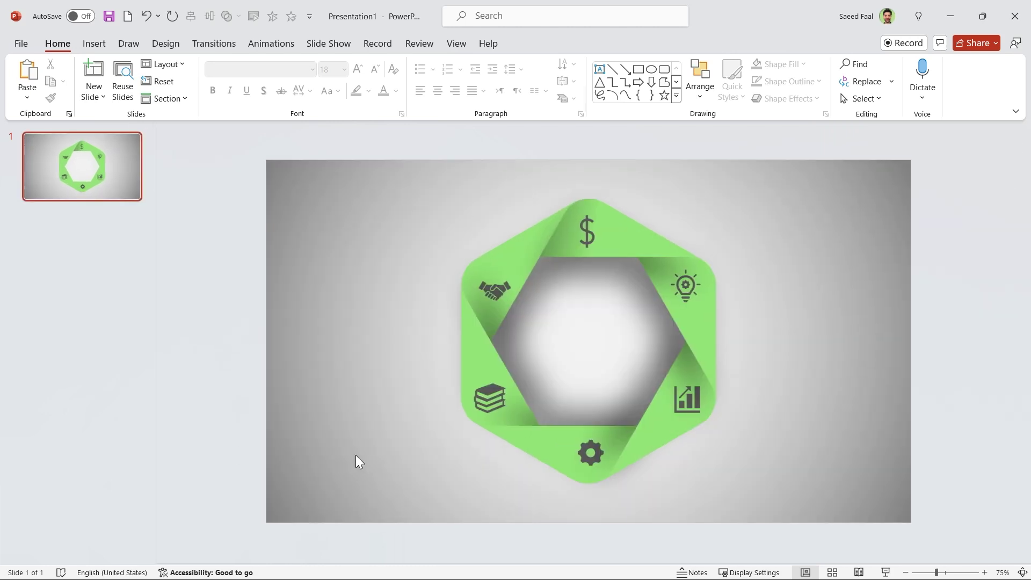
pyautogui.click(599, 68)
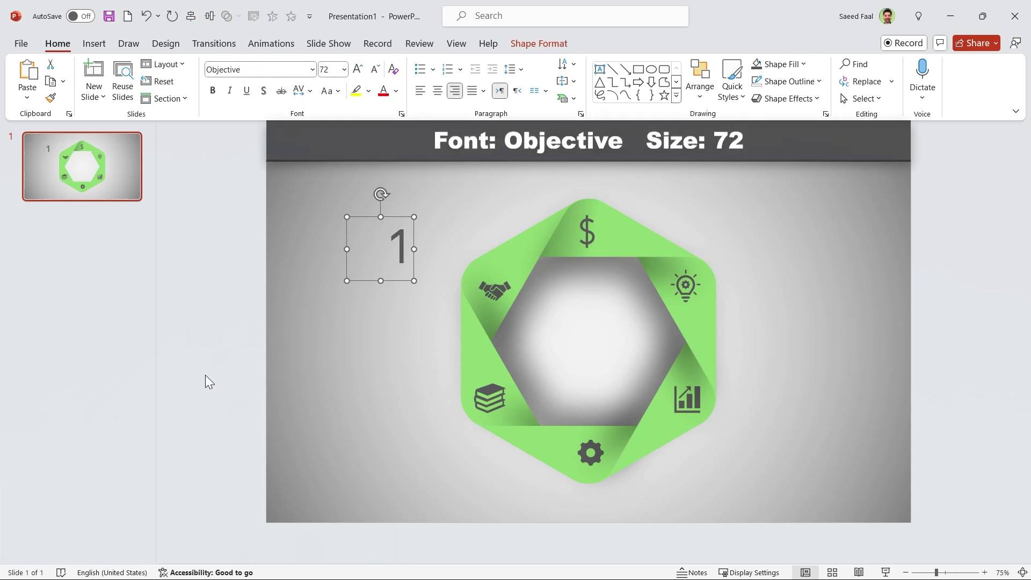
pyautogui.click(205, 410)
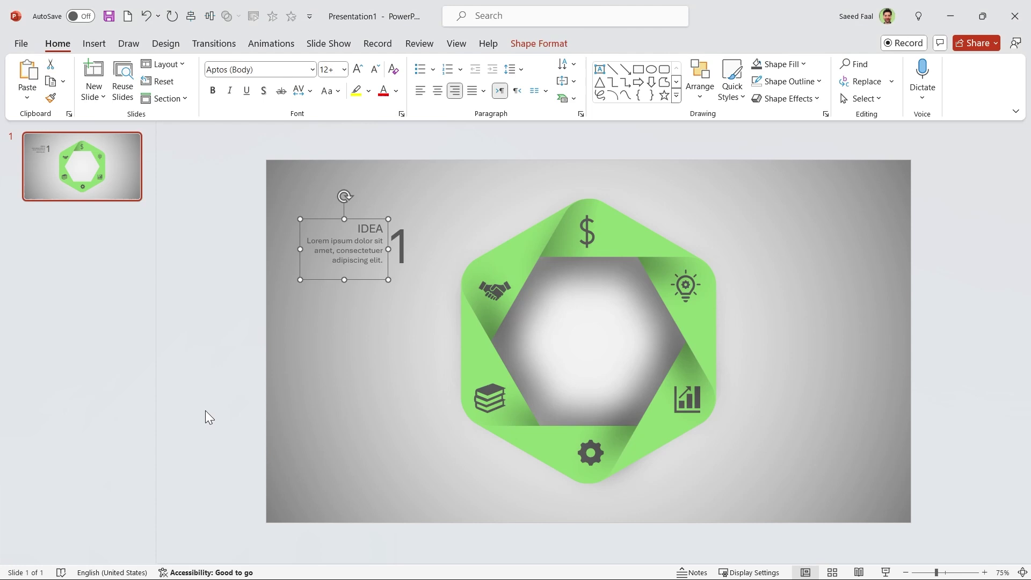
pyautogui.click(205, 410)
pyautogui.moveTo(243, 187); pyautogui.dragTo(461, 304)
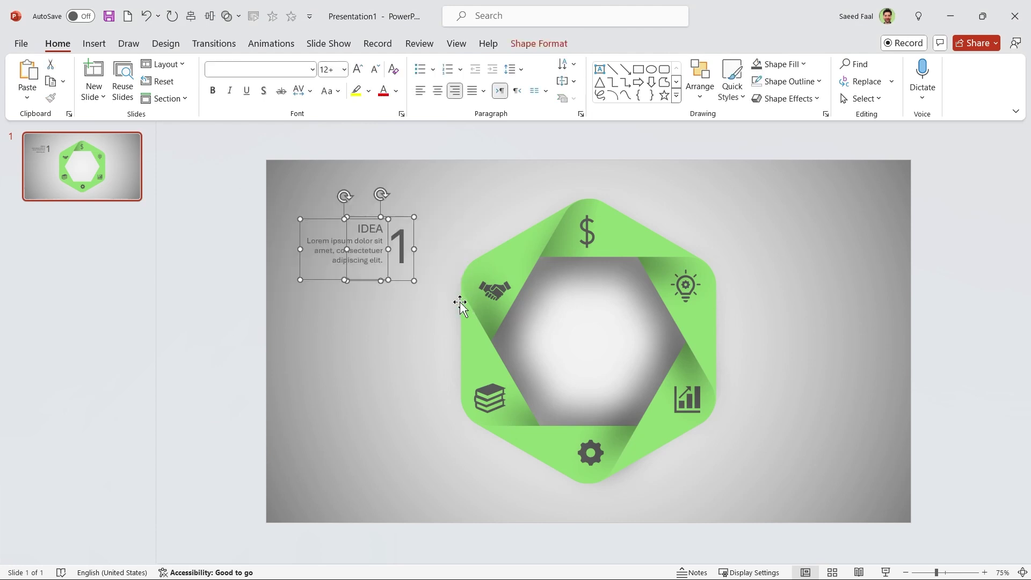
pyautogui.hotkey('ctrl', 'g')
pyautogui.click(221, 375)
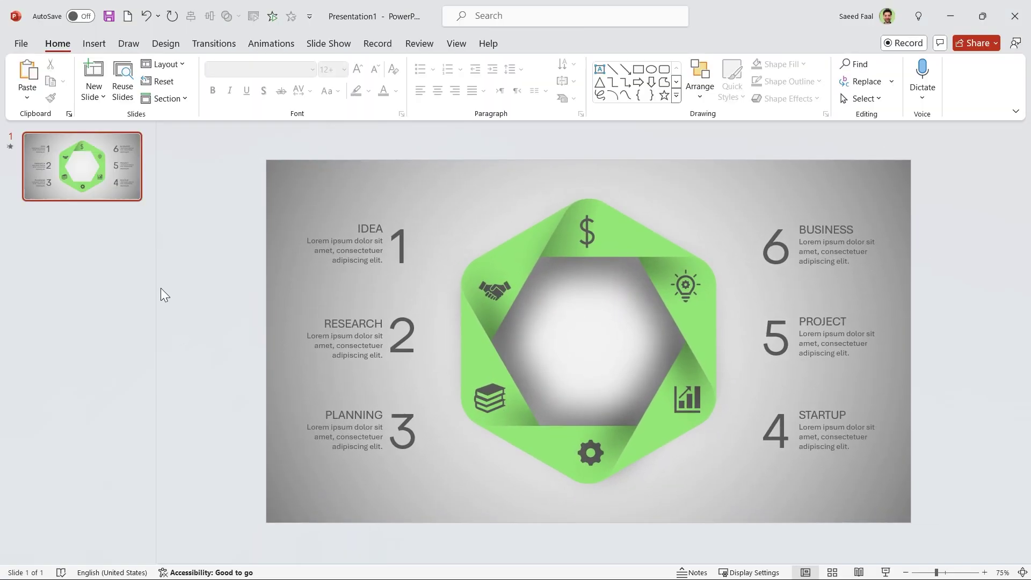
# - Duplicate slide 1, then drag its six band pieces and the IDEA 1 label off the slide
pyautogui.rightClick(89, 172)
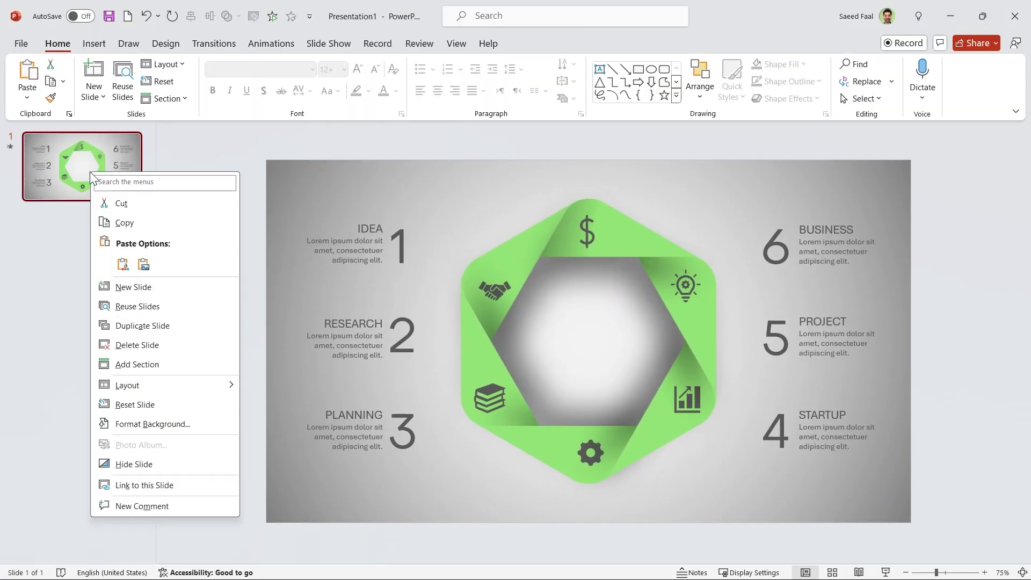
pyautogui.click(141, 326)
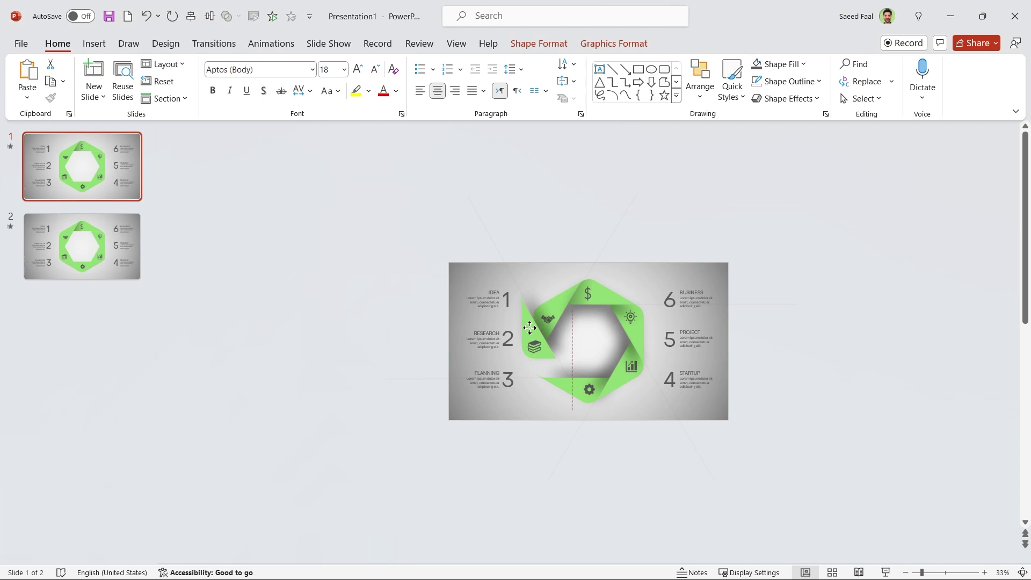
pyautogui.moveTo(529, 328); pyautogui.dragTo(468, 230)
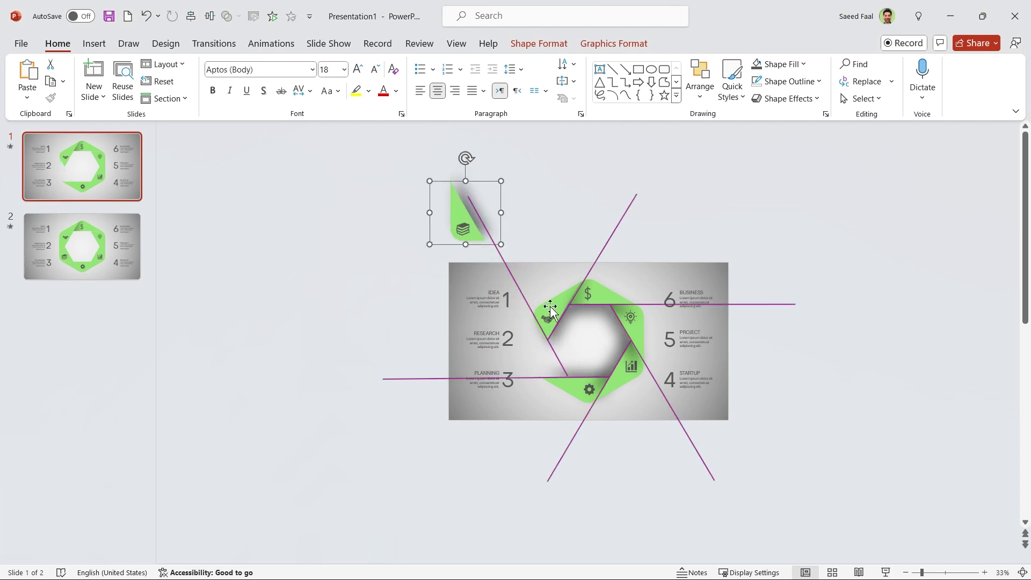
pyautogui.moveTo(551, 305); pyautogui.dragTo(632, 189)
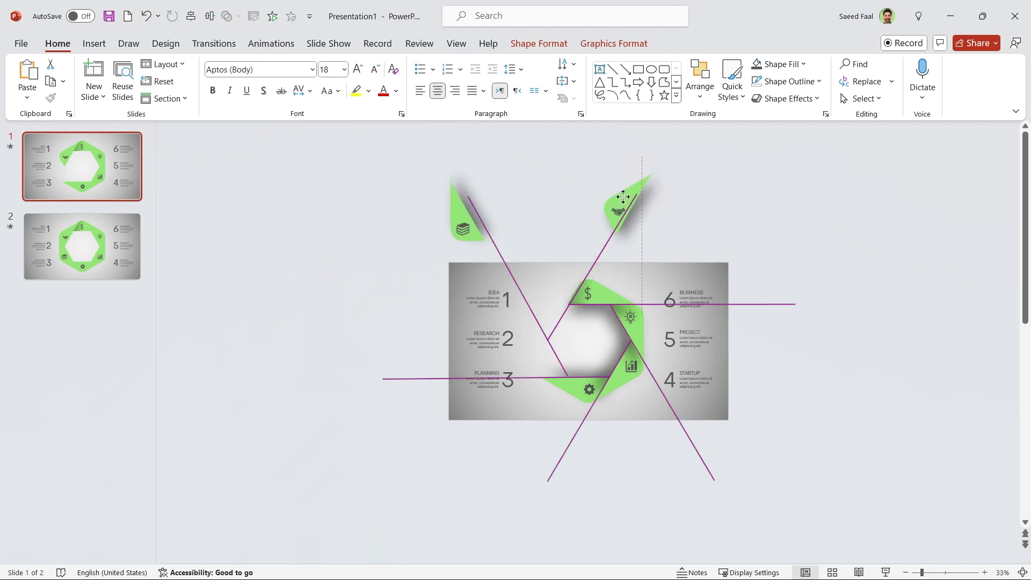
pyautogui.moveTo(588, 294); pyautogui.dragTo(762, 294)
pyautogui.moveTo(636, 337); pyautogui.dragTo(722, 485)
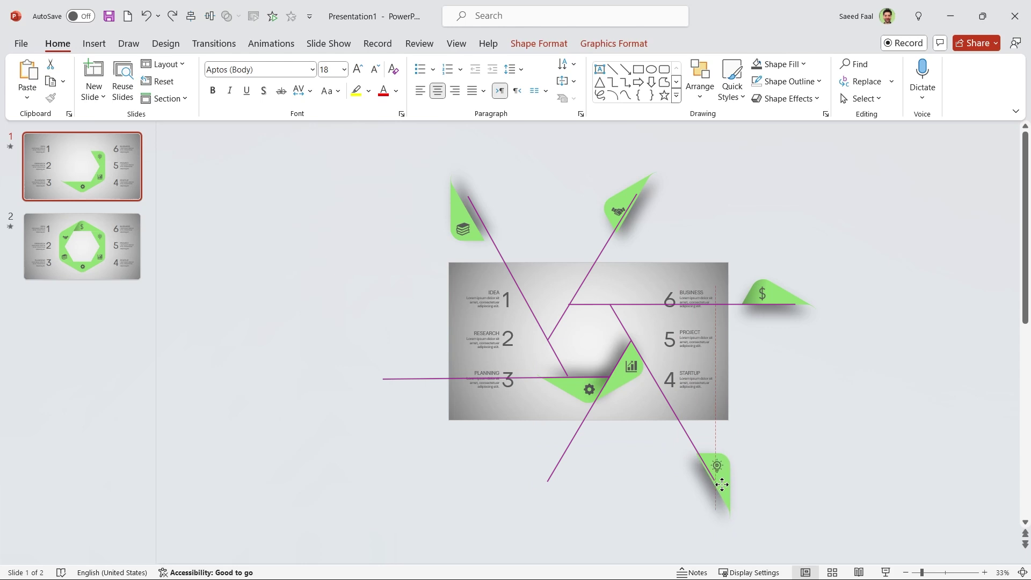
pyautogui.moveTo(631, 366); pyautogui.dragTo(543, 478)
pyautogui.moveTo(589, 389); pyautogui.dragTo(384, 388)
pyautogui.moveTo(473, 318); pyautogui.dragTo(386, 291)
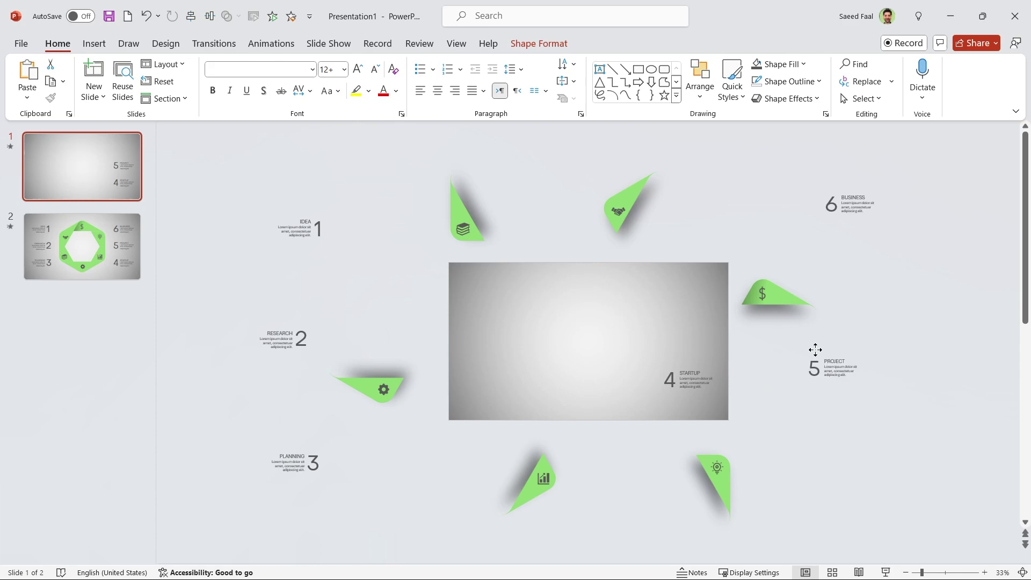
# - Move the STARTUP 4 label off-slide and paste the INFOGRAPHIC POWERPOINT title onto slide 1
pyautogui.moveTo(868, 470); pyautogui.dragTo(834, 459)
pyautogui.click(220, 399)
pyautogui.hotkey('ctrl', 'v')
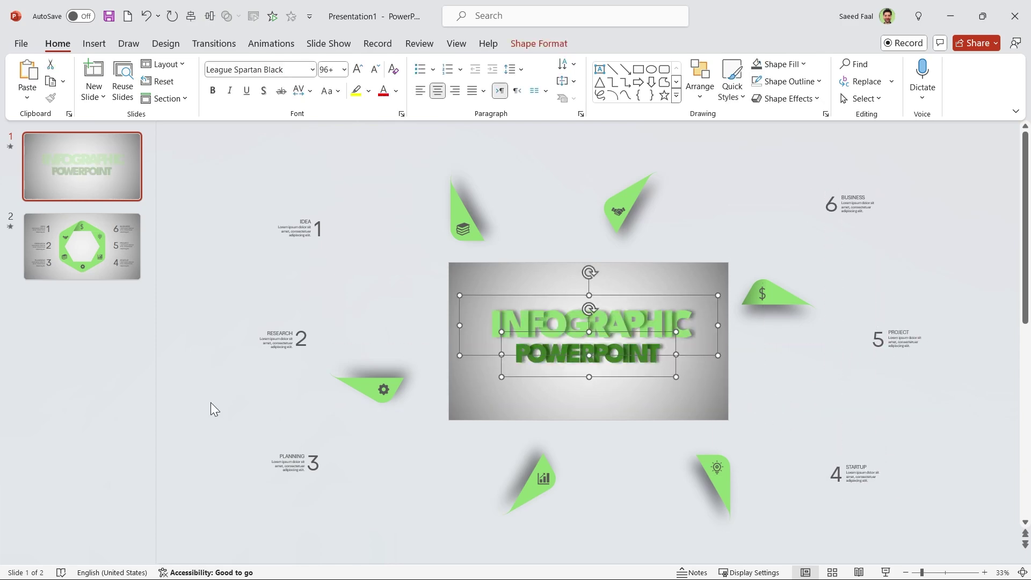
pyautogui.click(203, 411)
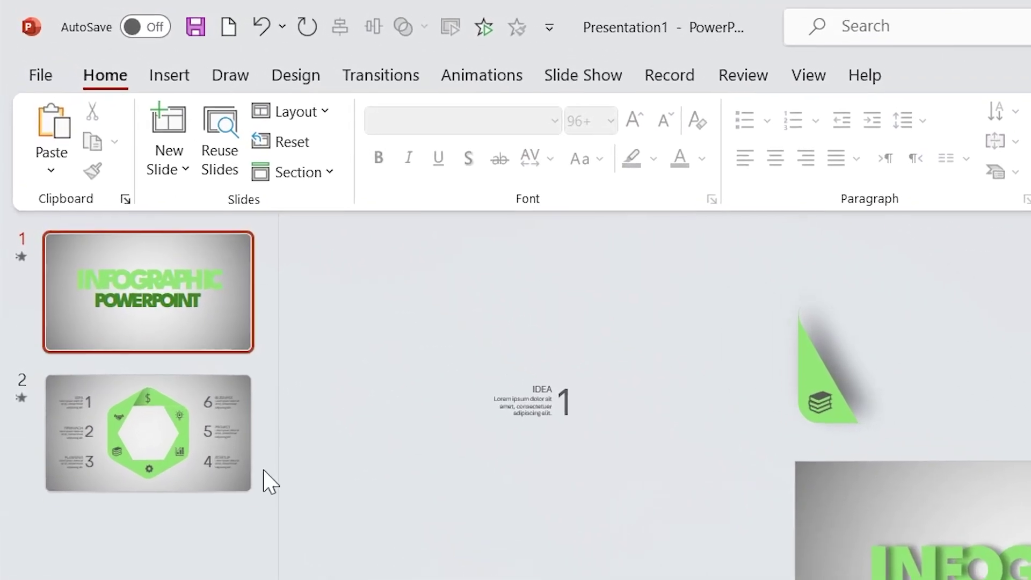
# - Apply the Morph transition to slide 2
pyautogui.click(119, 253)
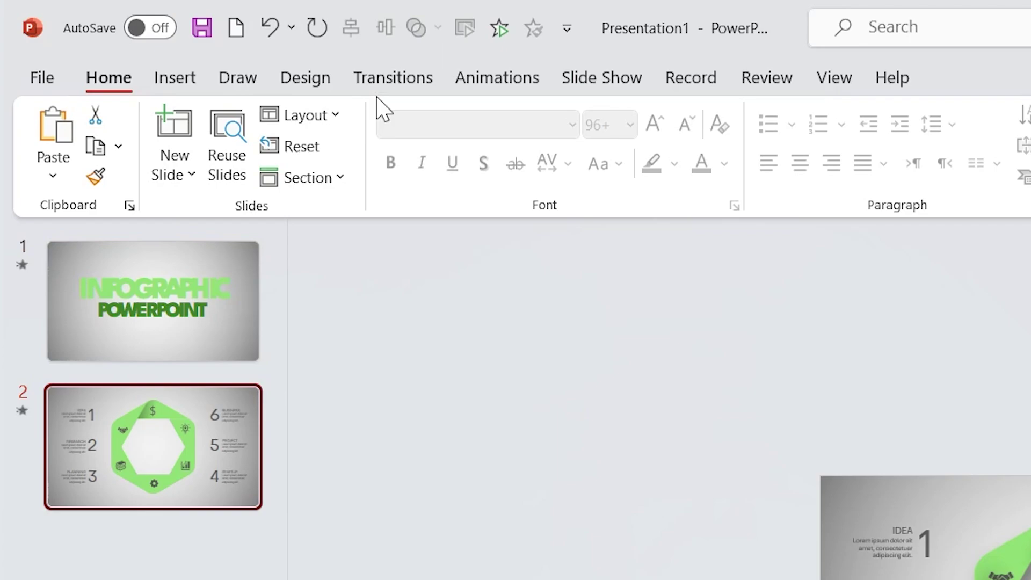
pyautogui.click(385, 80)
pyautogui.click(258, 151)
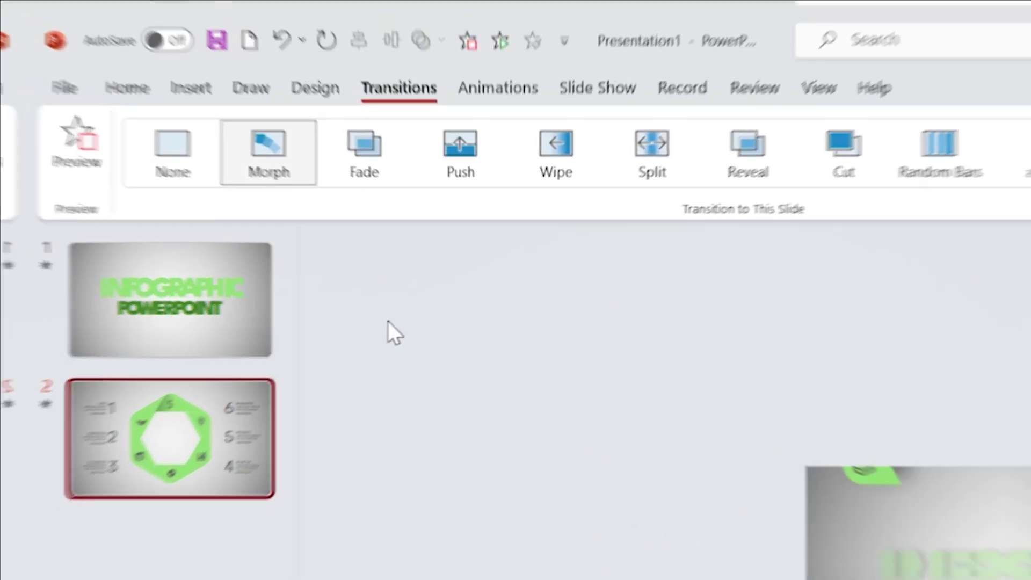